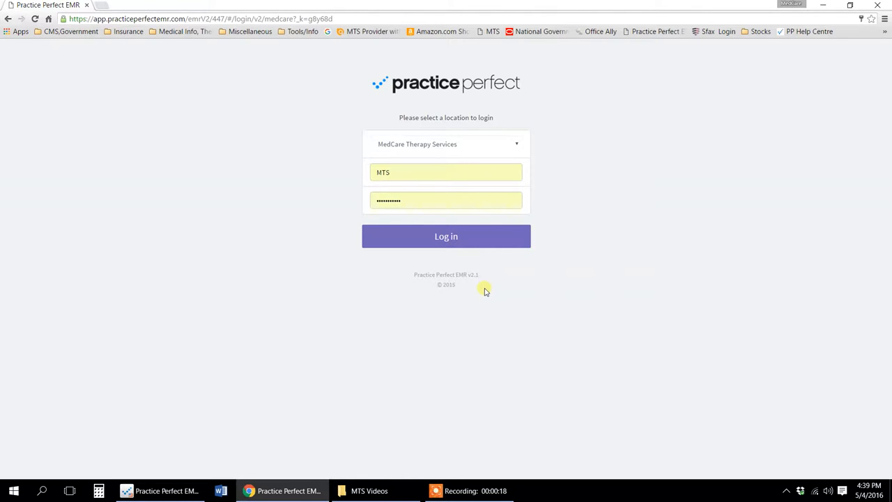
# Log in to the MedCare Therapy Services location with the prefilled credentials and open the client list.
pyautogui.click(447, 239)
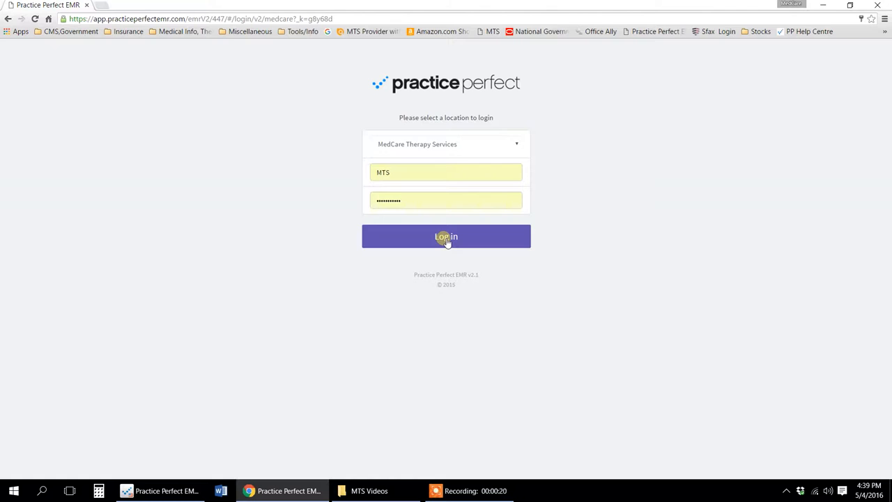
pyautogui.click(447, 238)
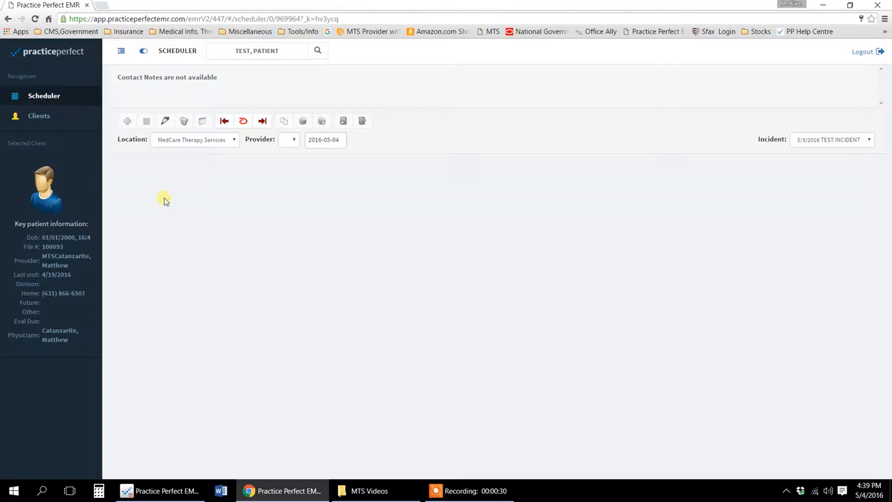
pyautogui.click(40, 118)
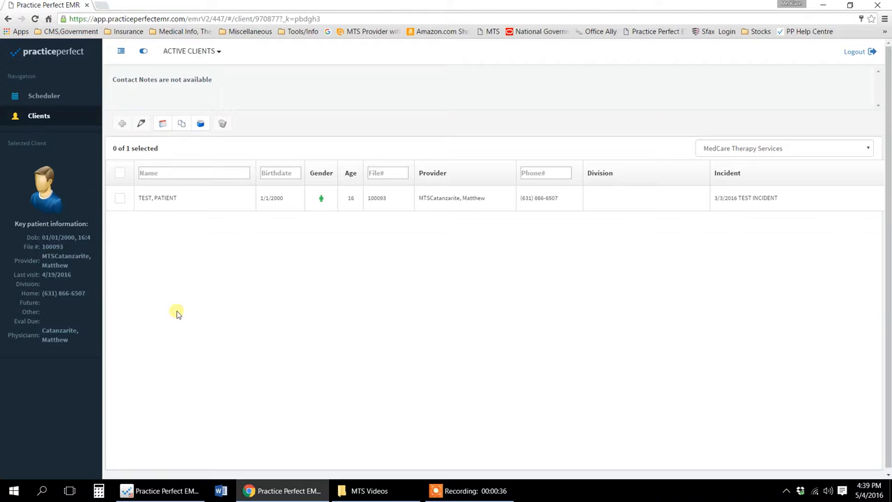
pyautogui.click(121, 199)
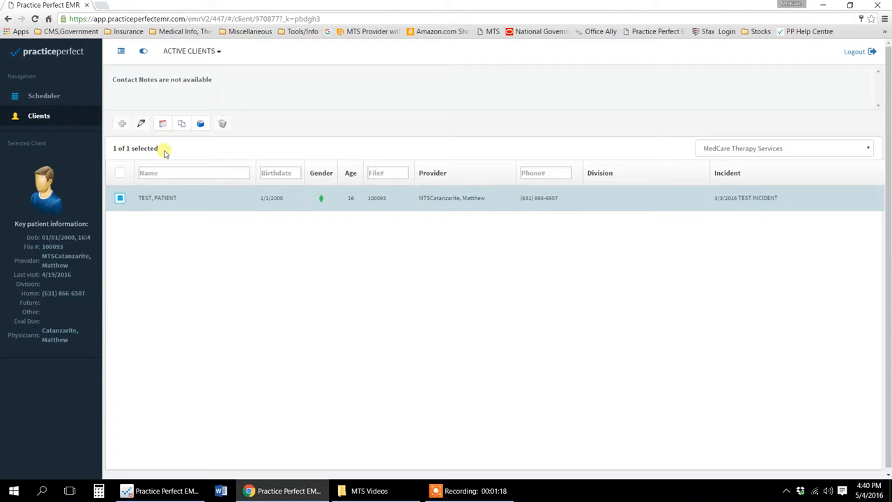
pyautogui.click(39, 116)
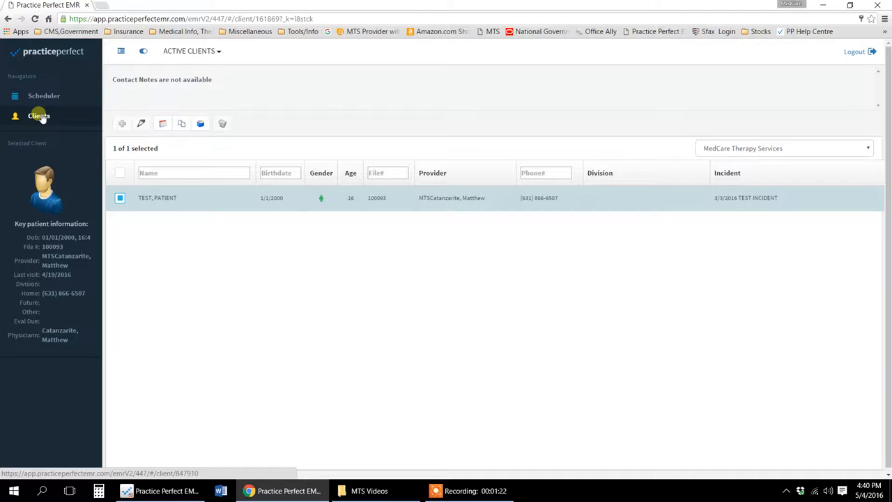
pyautogui.click(43, 95)
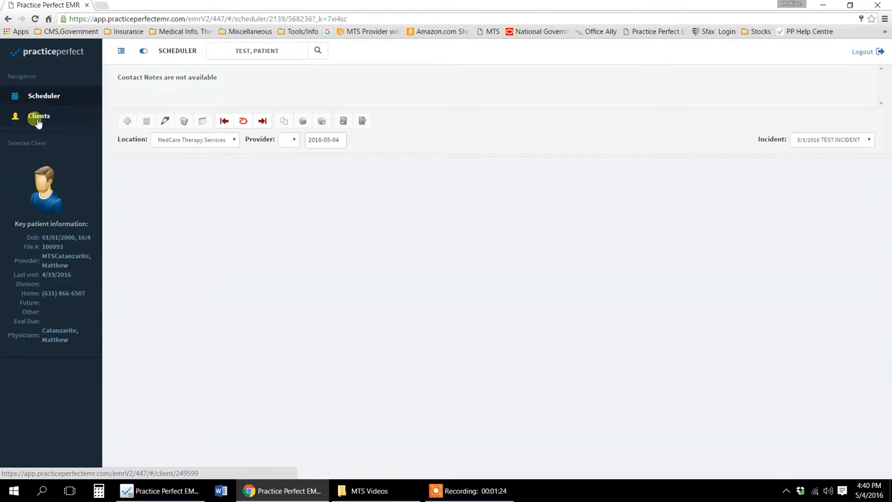
pyautogui.click(39, 119)
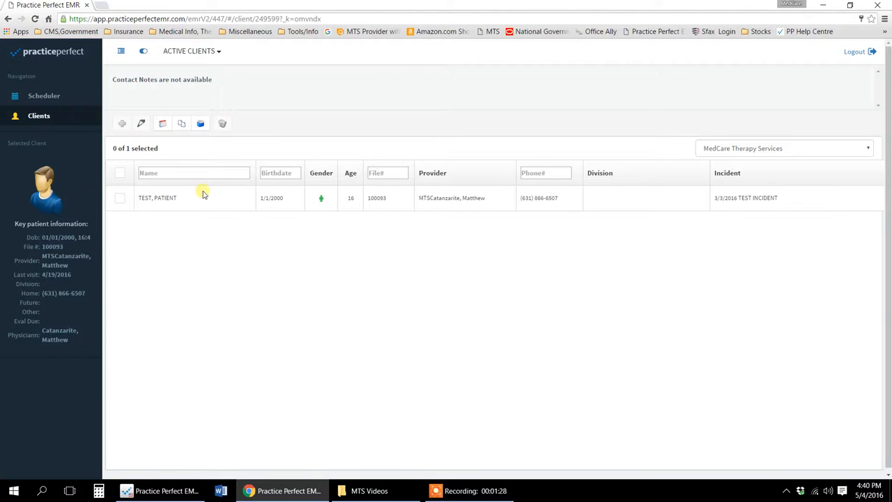
# Add a new MedCare Evaluation Form to the test patient's documents.
pyautogui.click(119, 198)
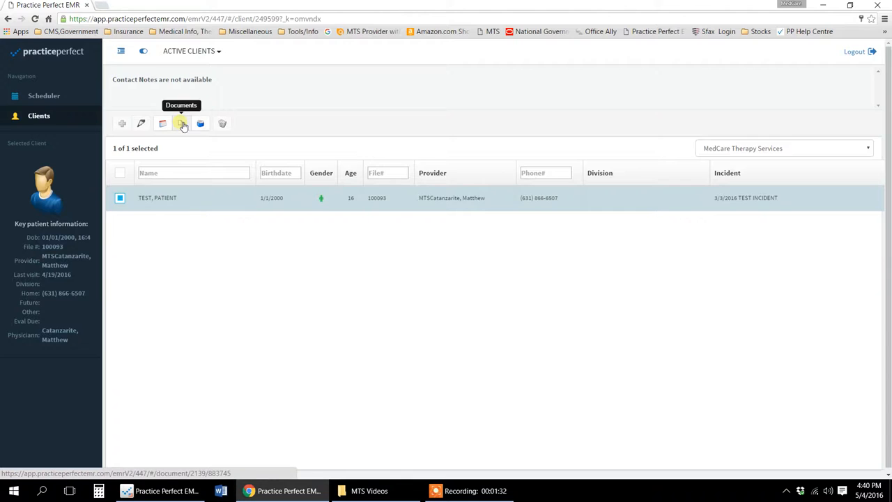
pyautogui.click(182, 124)
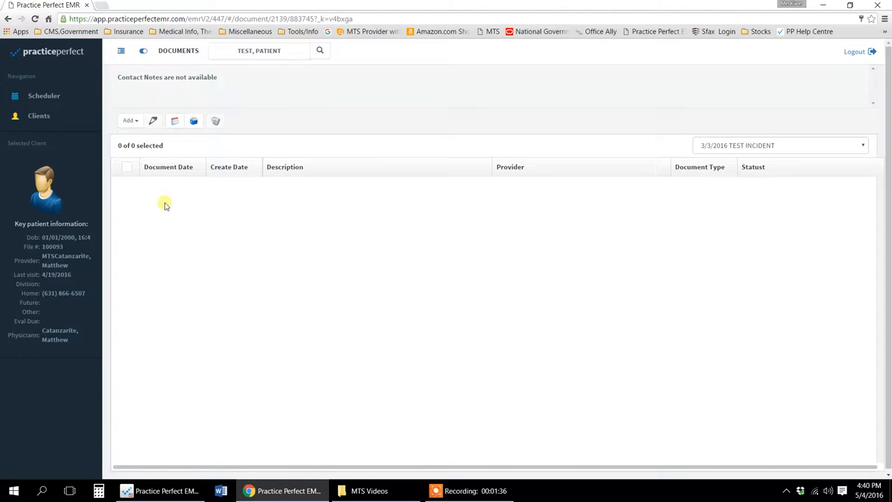
pyautogui.click(131, 122)
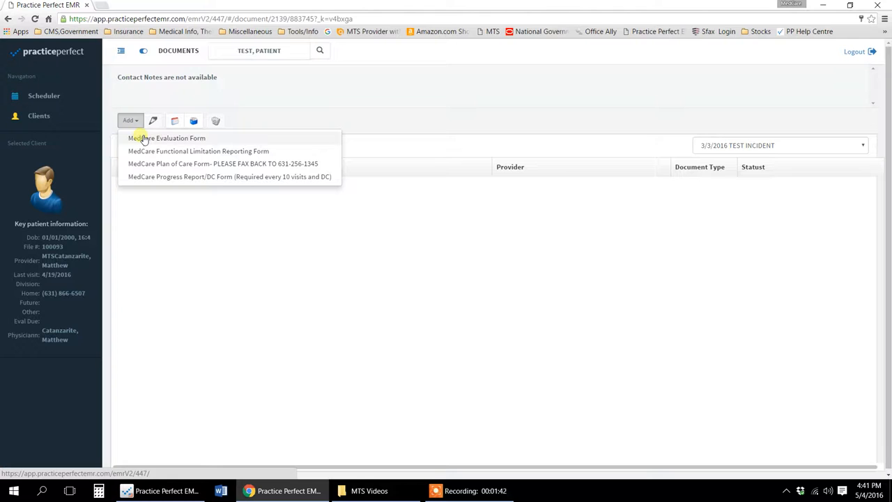
pyautogui.click(144, 140)
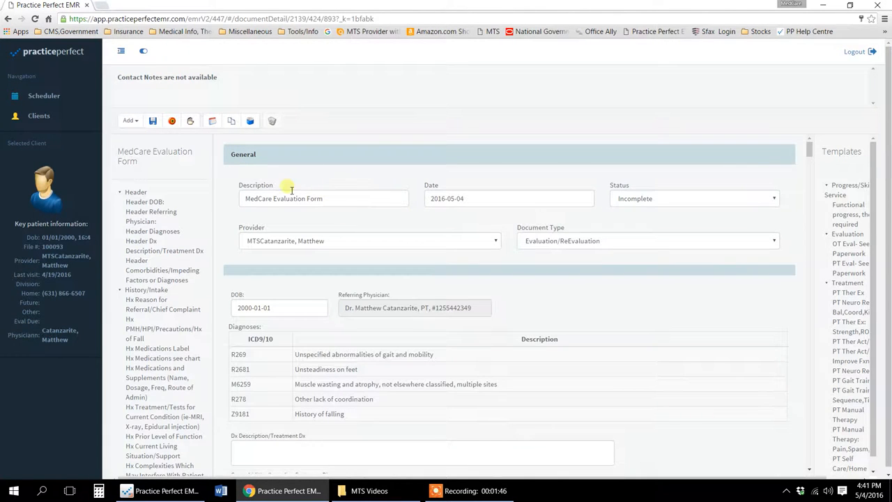
# Set the evaluation form's date to 2016-05-02 and check the available status options.
pyautogui.click(489, 199)
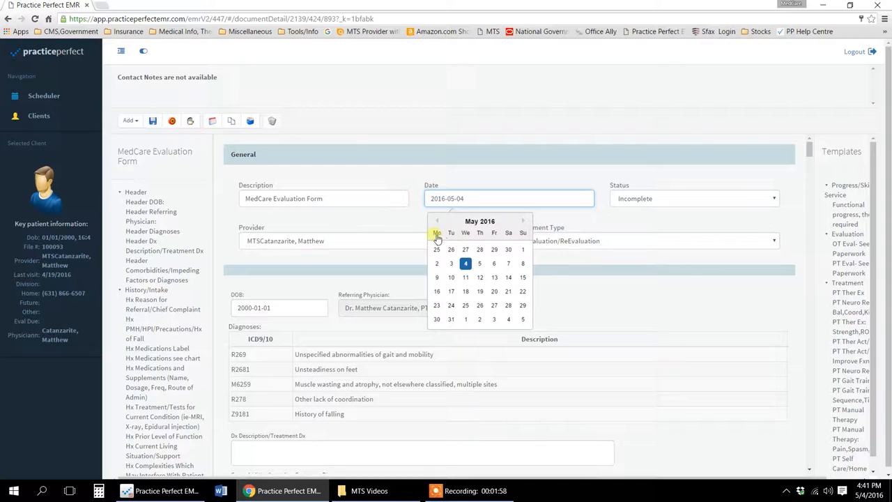
pyautogui.click(437, 263)
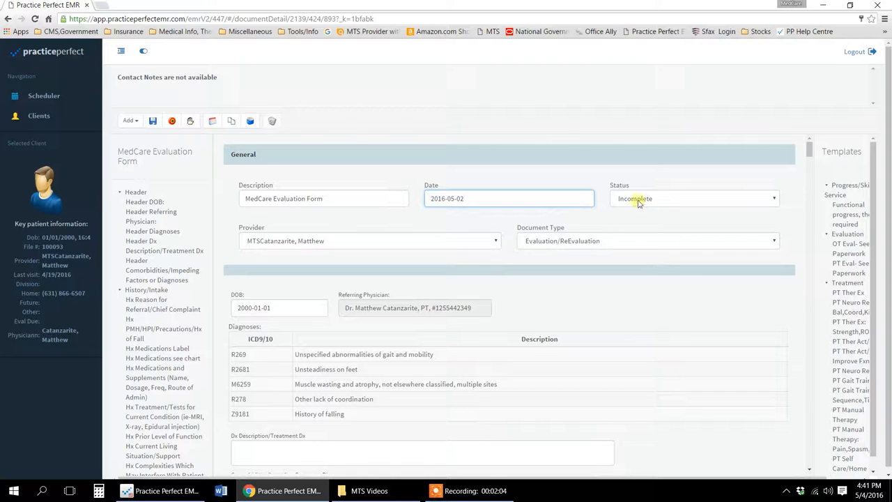
pyautogui.click(774, 198)
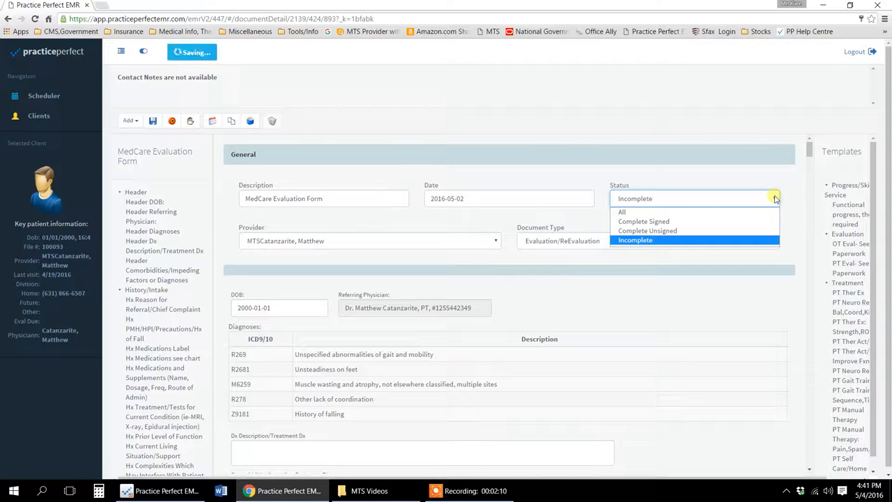
pyautogui.click(774, 198)
pyautogui.click(364, 217)
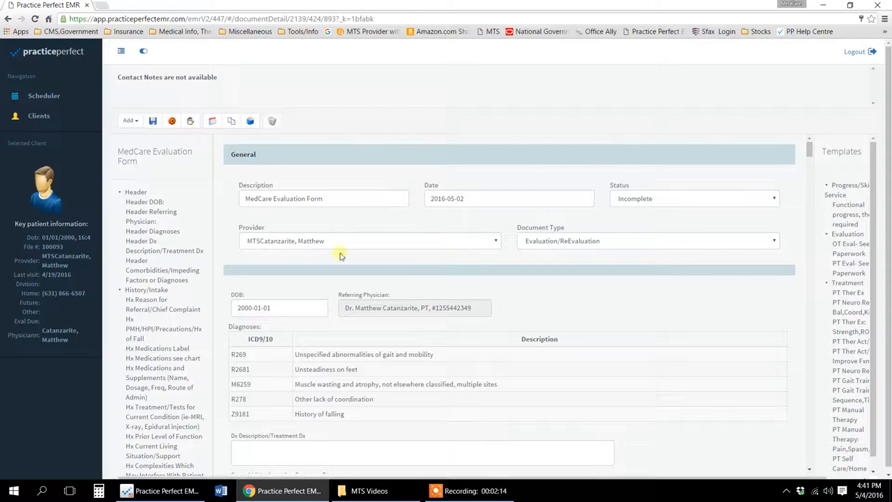
# Review the evaluation form's diagnoses, treatment diagnosis and comorbidities fields and the History/Intake section through the patient complexities field.
pyautogui.scroll(-2, 474, 366)
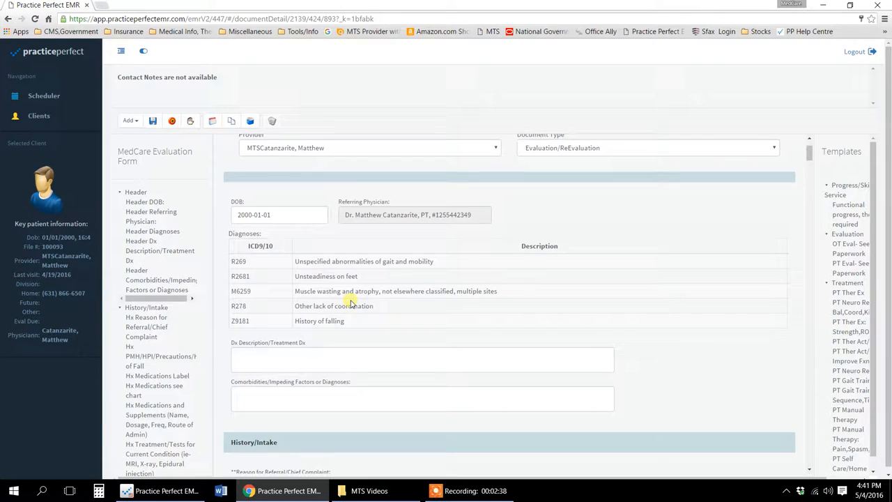
pyautogui.scroll(-1, 415, 320)
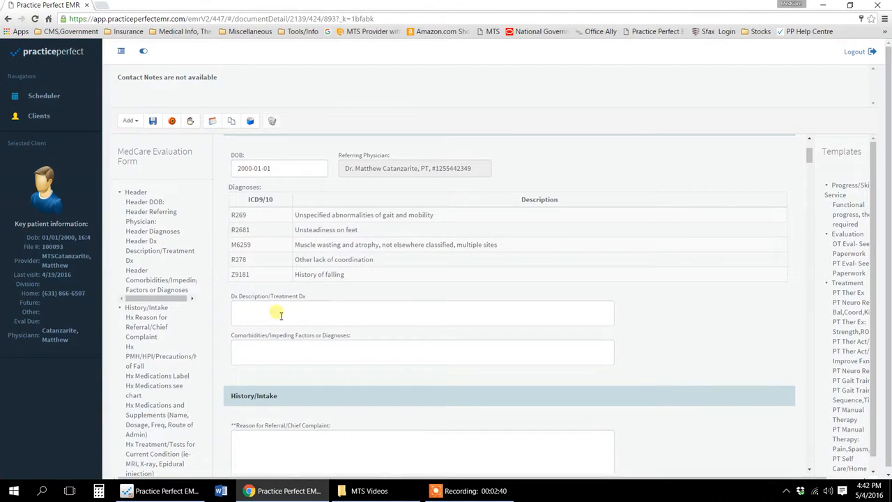
pyautogui.scroll(-1, 411, 310)
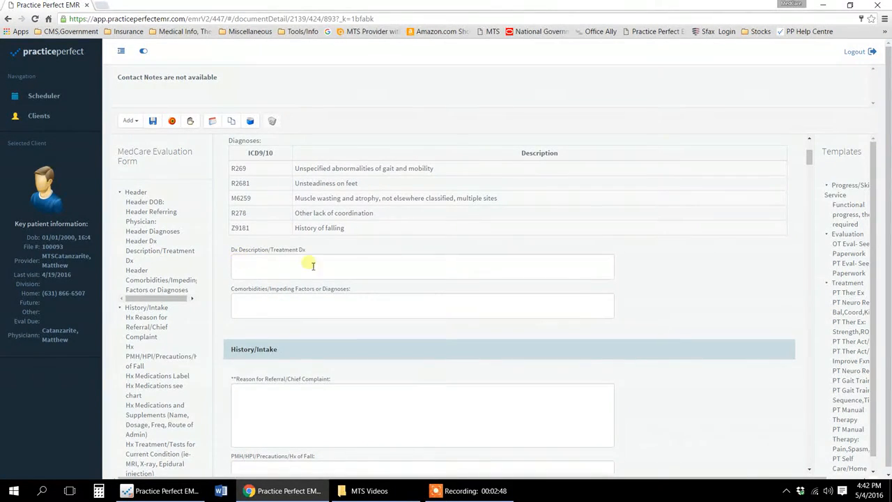
pyautogui.scroll(-1, 352, 328)
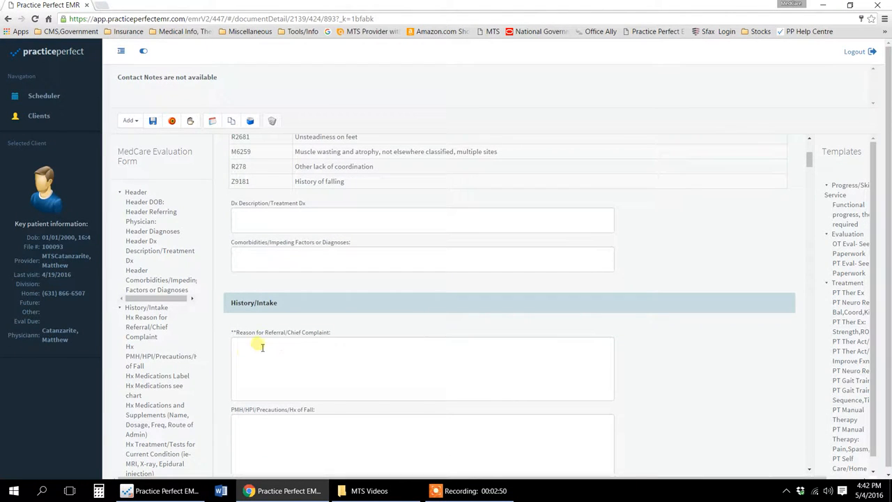
pyautogui.scroll(-1, 342, 352)
pyautogui.scroll(-1, 320, 321)
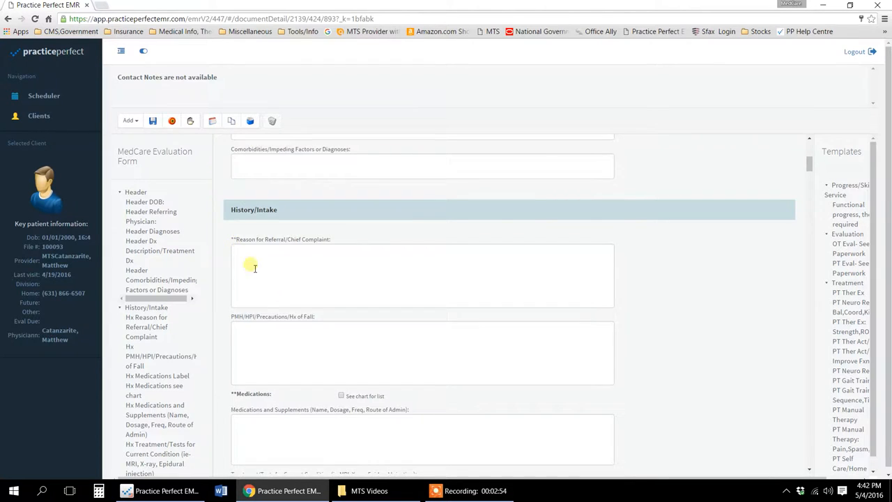
pyautogui.scroll(-3, 305, 321)
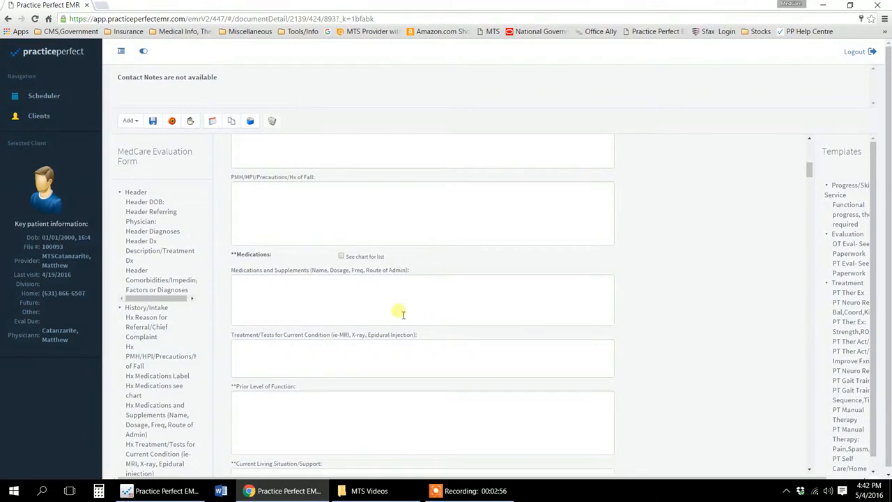
pyautogui.scroll(-2, 322, 306)
pyautogui.scroll(-2, 326, 306)
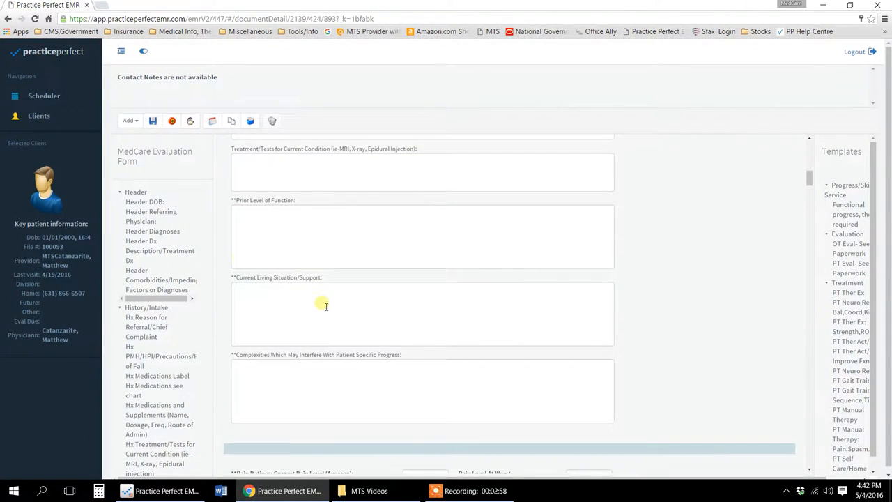
pyautogui.scroll(-5, 390, 305)
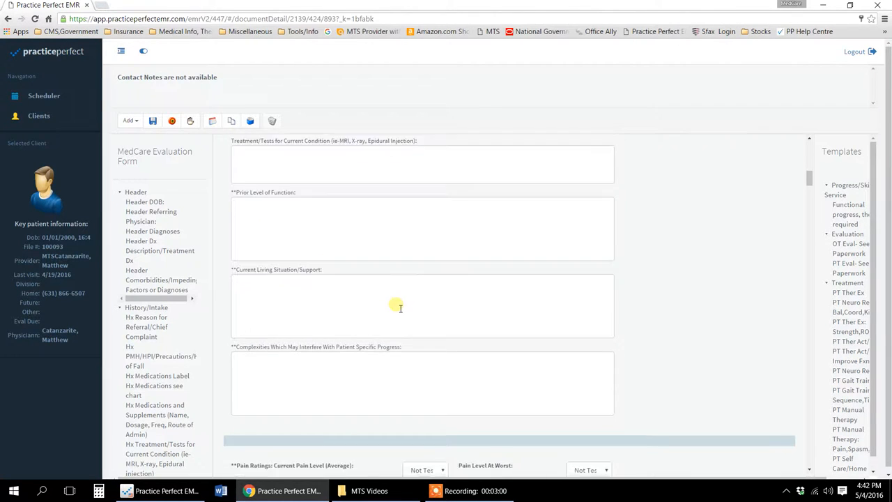
# Review the pain ratings, functional activities, self care, balance, reflexes and ambulation fields, including a look at one choice list.
pyautogui.scroll(-4, 369, 302)
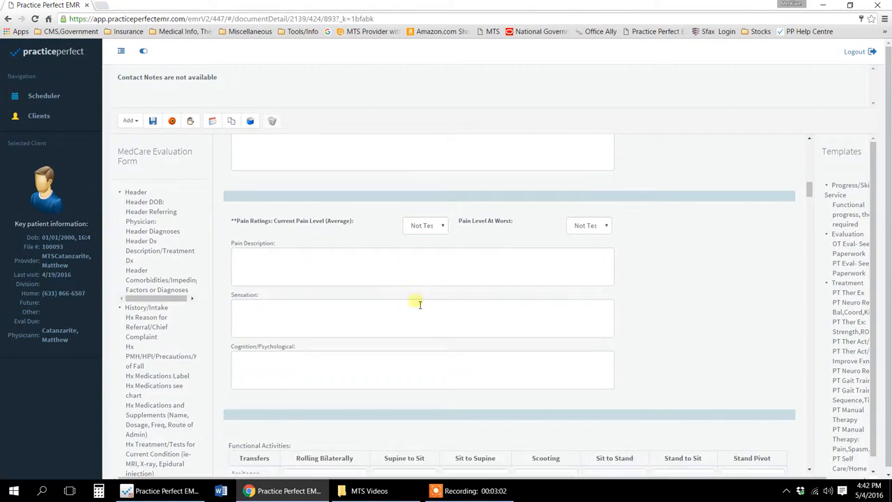
pyautogui.scroll(-2, 379, 297)
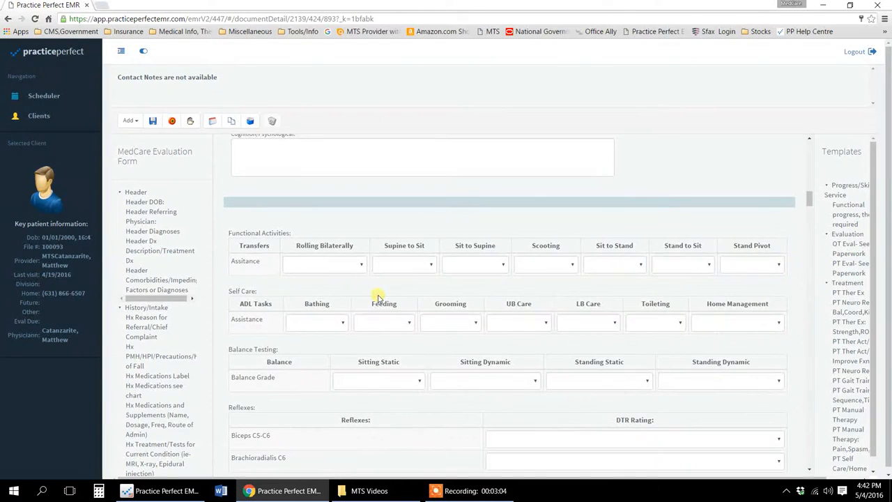
pyautogui.scroll(-1, 418, 304)
pyautogui.click(360, 171)
pyautogui.click(361, 171)
pyautogui.scroll(-2, 392, 242)
pyautogui.scroll(-4, 394, 243)
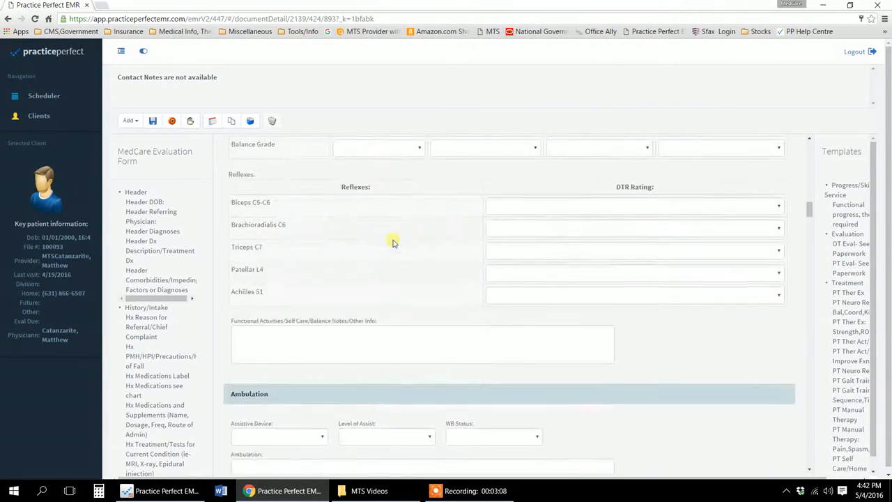
pyautogui.scroll(-3, 462, 304)
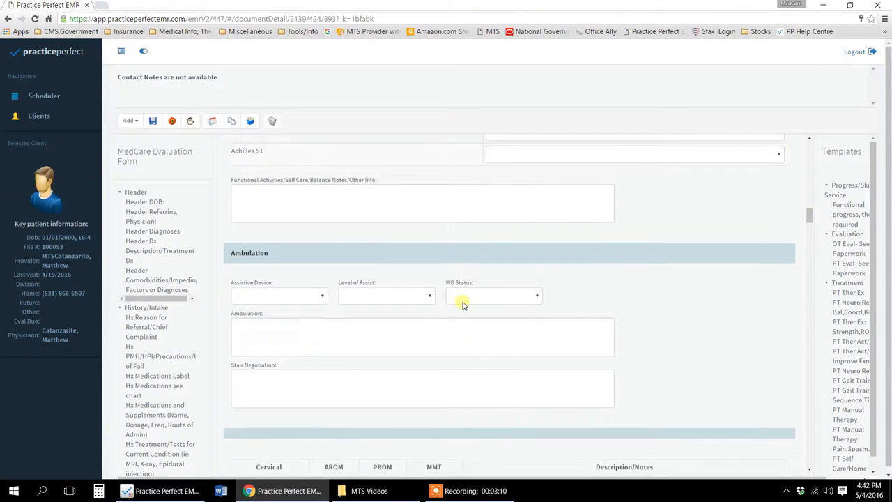
# Examine the range-of-motion and muscle-test tables from the spine to the ankle, down to the ROM/MMT notes and additional comments.
pyautogui.scroll(-4, 458, 301)
pyautogui.scroll(-5, 456, 302)
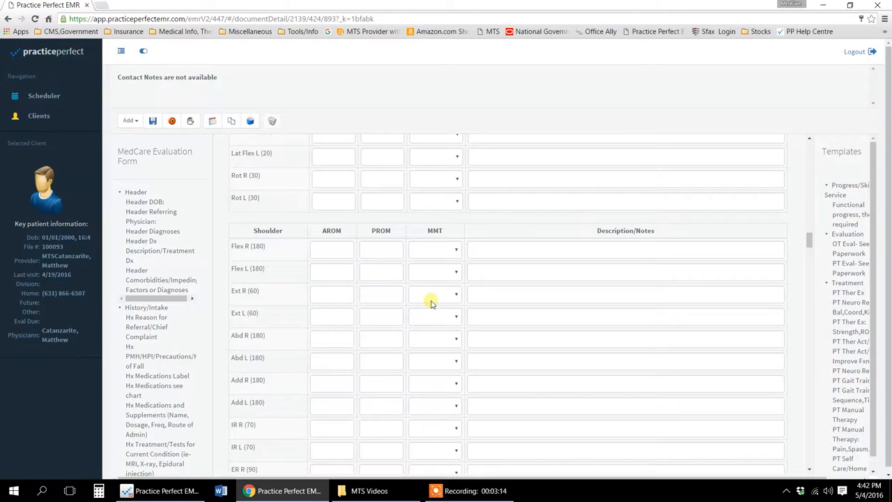
pyautogui.scroll(-4, 430, 302)
pyautogui.scroll(-6, 431, 304)
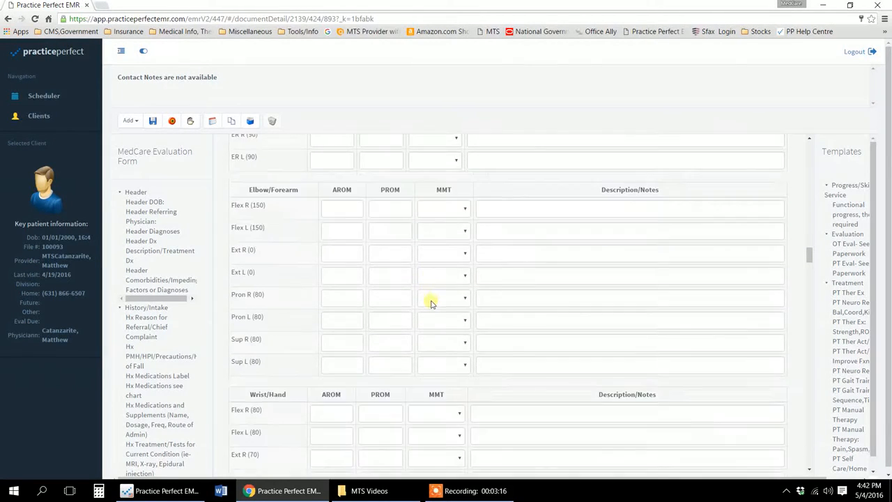
pyautogui.scroll(-8, 431, 304)
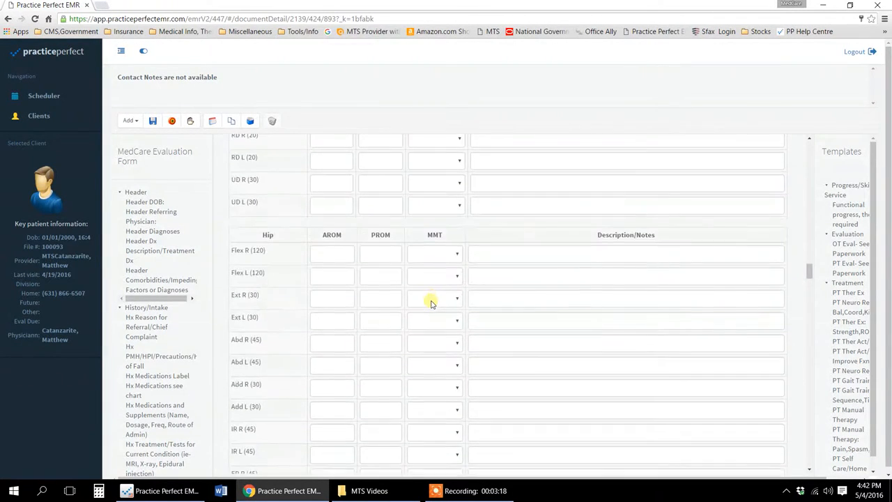
pyautogui.scroll(-2, 431, 303)
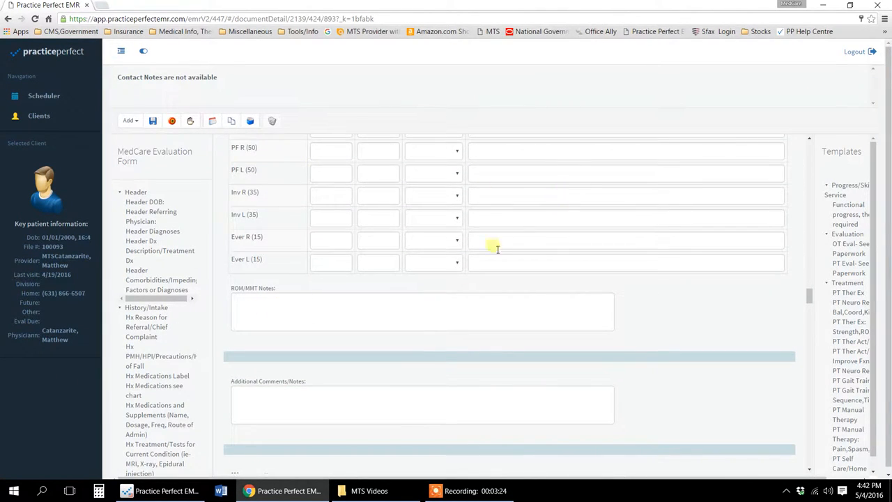
pyautogui.click(286, 312)
pyautogui.scroll(-1, 287, 310)
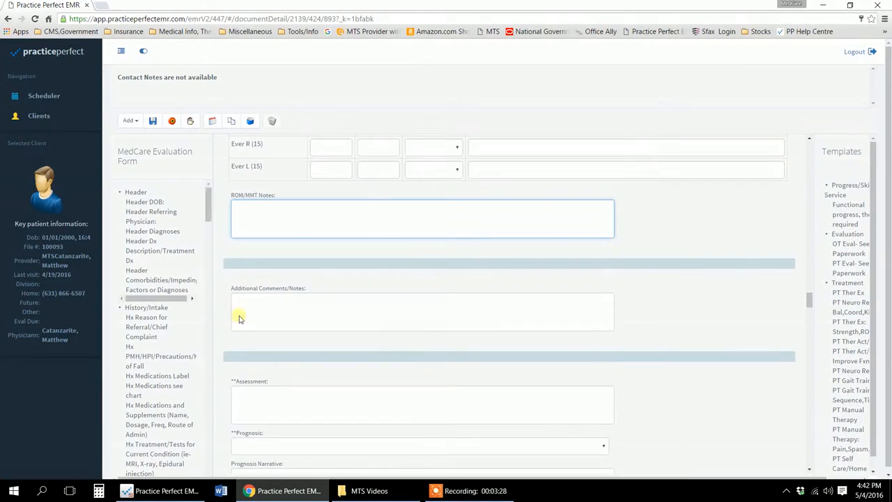
# Review the assessment field, the prognosis choices and the problem list checkboxes of the evaluation form.
pyautogui.scroll(-1, 311, 310)
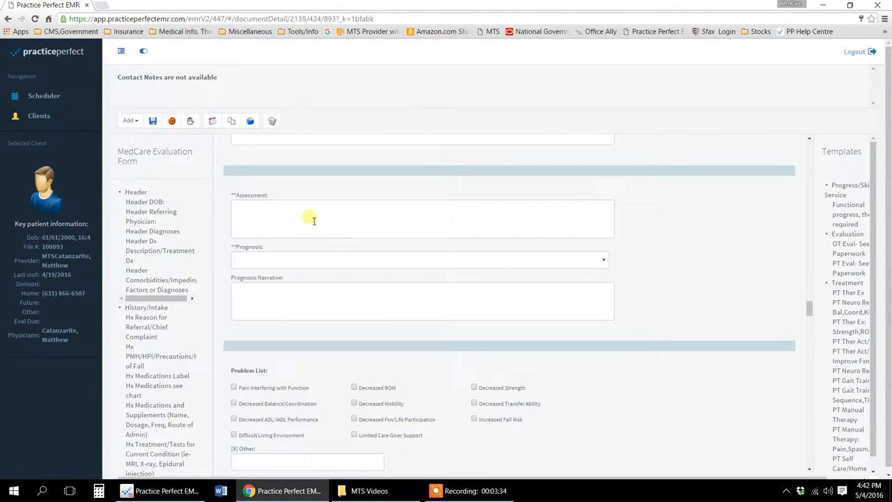
pyautogui.scroll(-1, 351, 310)
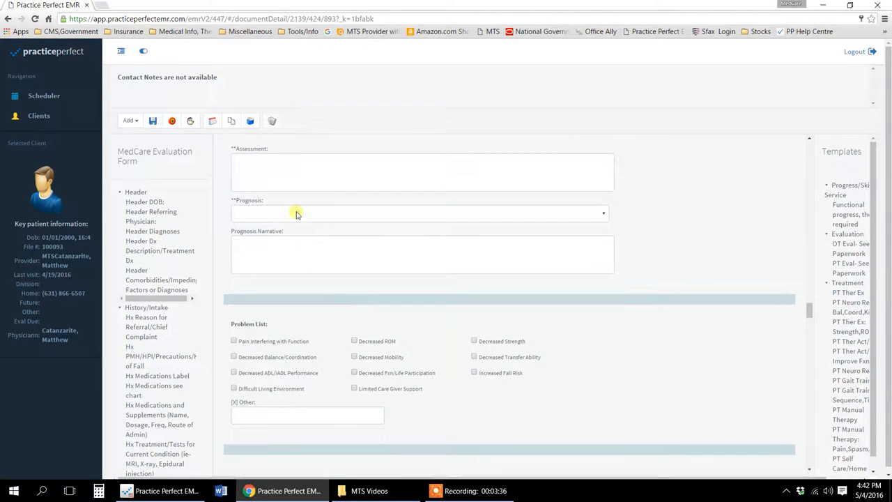
pyautogui.click(603, 215)
pyautogui.click(604, 215)
pyautogui.scroll(-3, 408, 254)
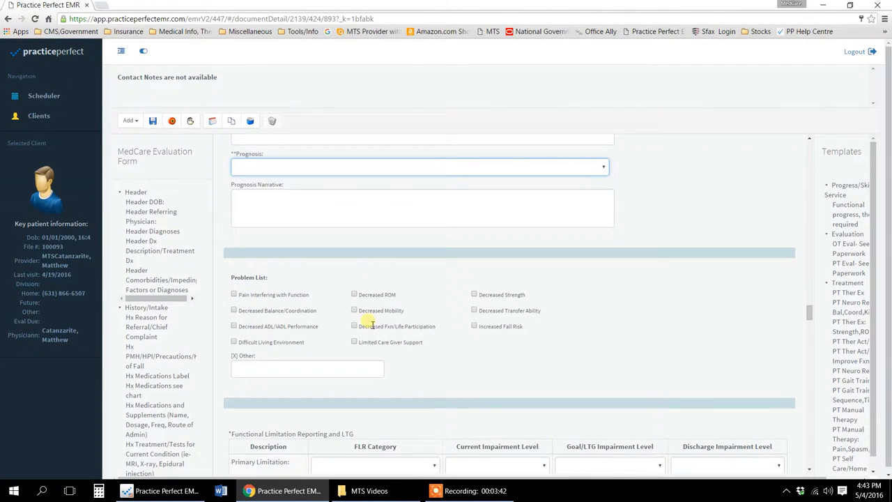
# Set the primary limitation's FLR category to Mobility: Walking & Moving Around in the Functional Limitation Reporting table.
pyautogui.scroll(-2, 468, 339)
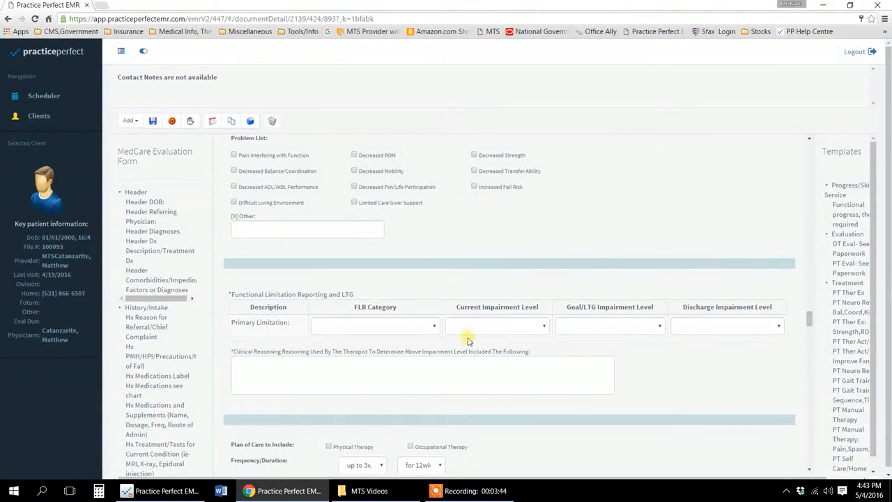
pyautogui.scroll(-2, 470, 324)
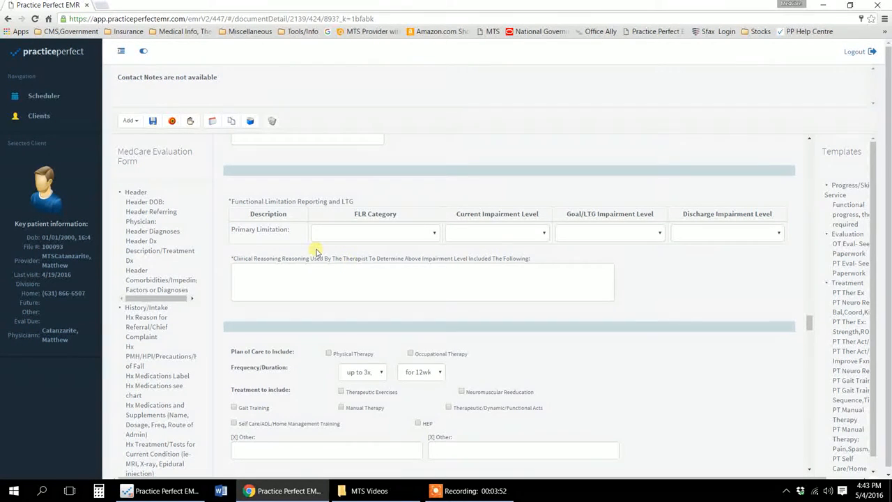
pyautogui.click(419, 232)
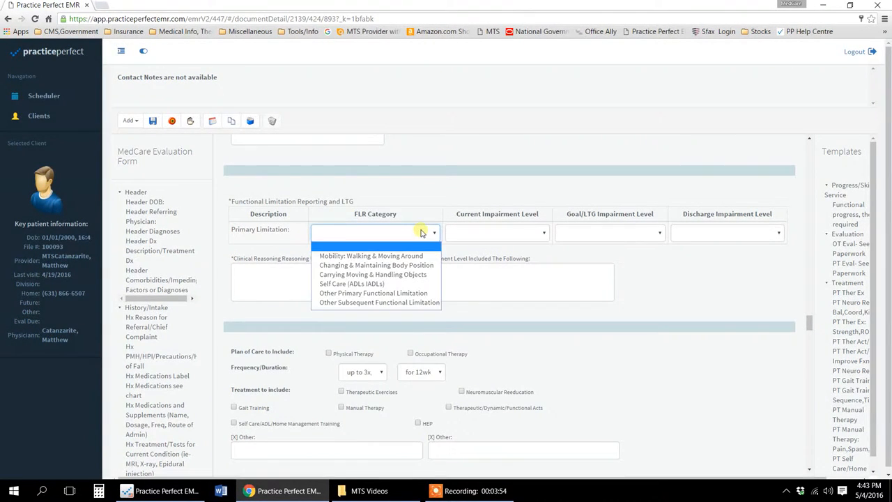
pyautogui.click(420, 233)
pyautogui.click(536, 237)
pyautogui.click(537, 237)
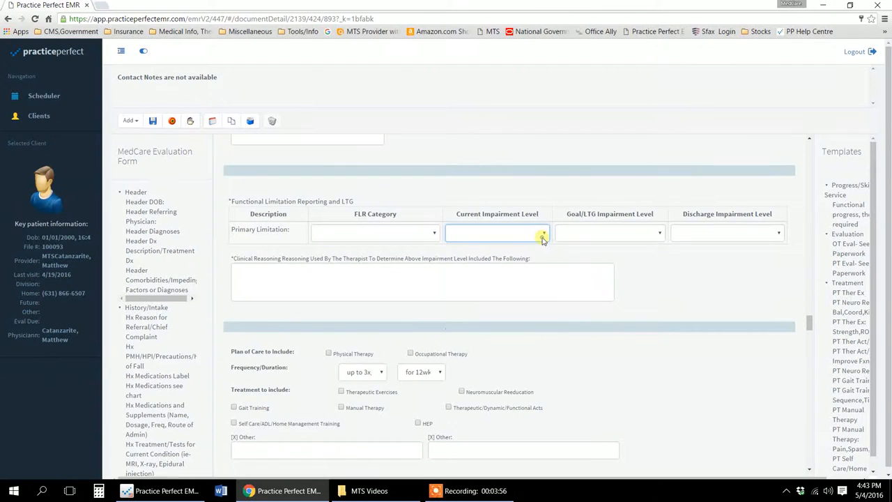
pyautogui.click(433, 234)
pyautogui.click(410, 255)
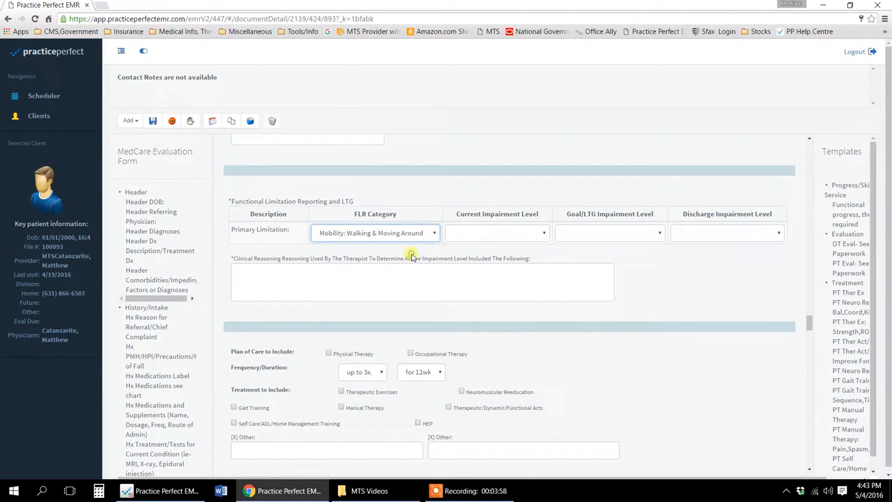
# Set current impairment to 80-99% impaired; CM Modifier, goal impairment to 40-59% impaired; CK Modifier, and discharge impairment to Not Applicable.
pyautogui.click(545, 235)
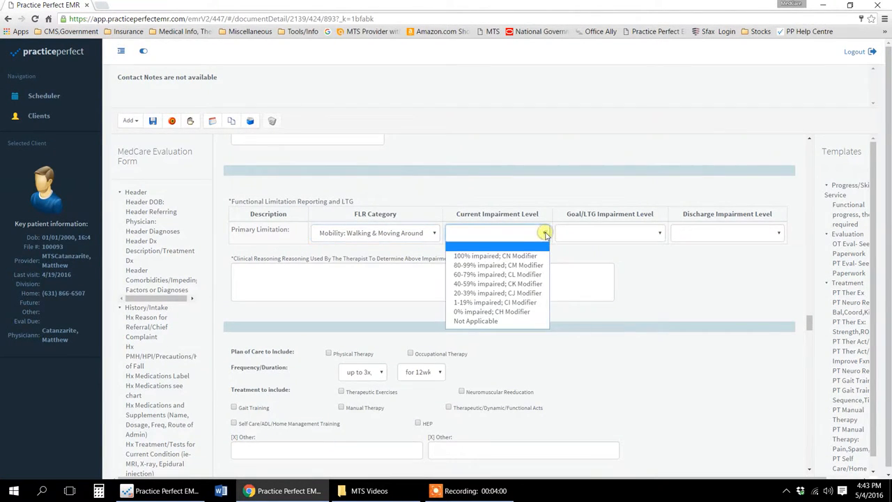
pyautogui.click(503, 265)
pyautogui.click(644, 233)
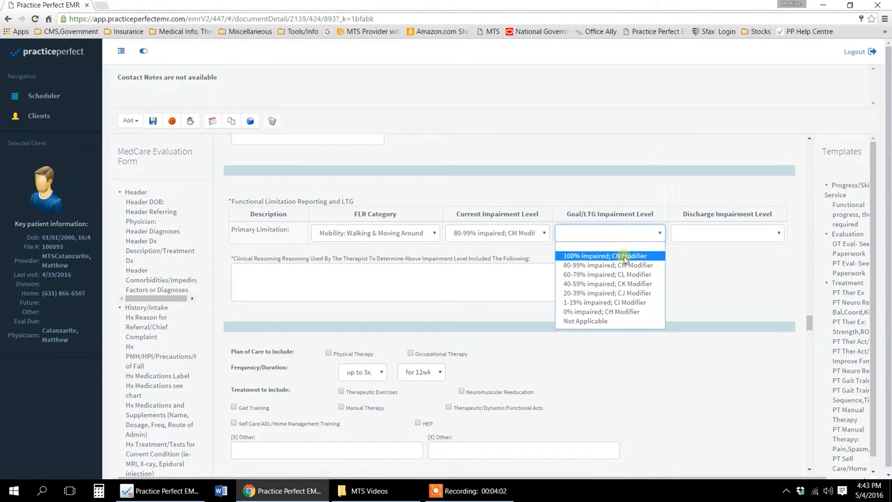
pyautogui.click(615, 282)
pyautogui.click(781, 233)
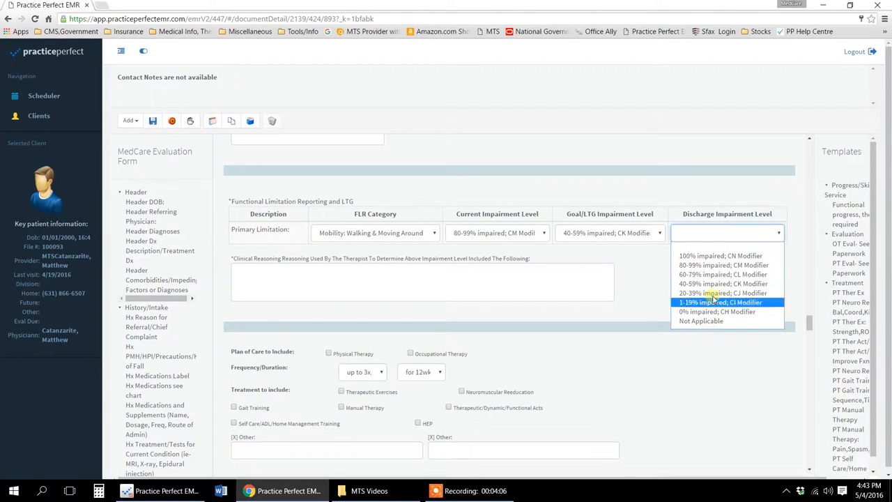
pyautogui.click(711, 321)
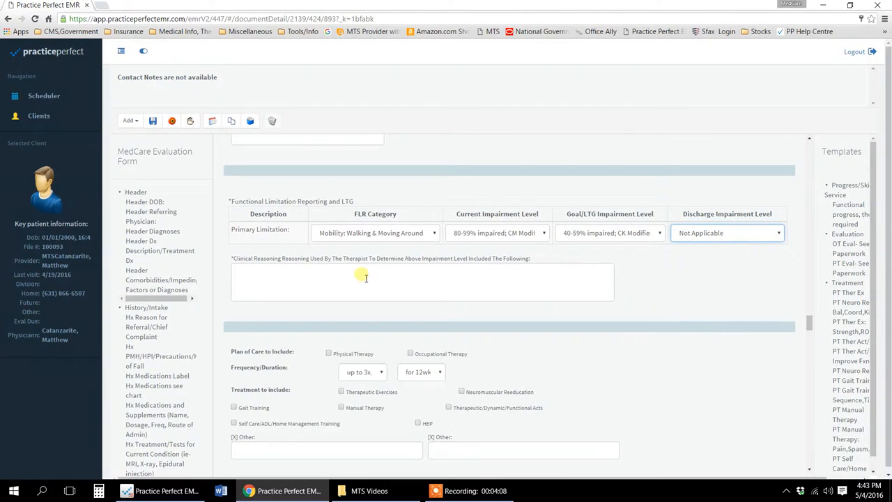
# Enter "Tinetti gait and balance score of 10/26;" as the clinical reasoning for the impairment level.
pyautogui.click(289, 273)
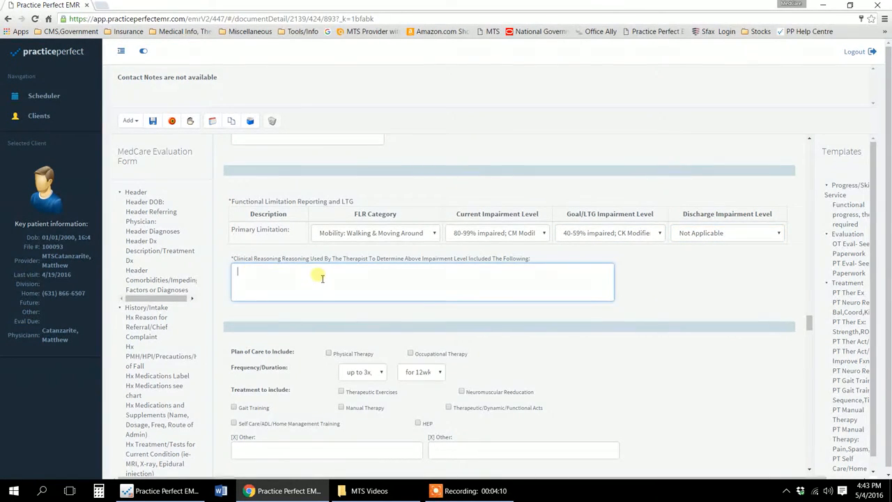
pyautogui.write('Tin')
pyautogui.write('etti ga')
pyautogui.press('BackSpace')
pyautogui.write('g')
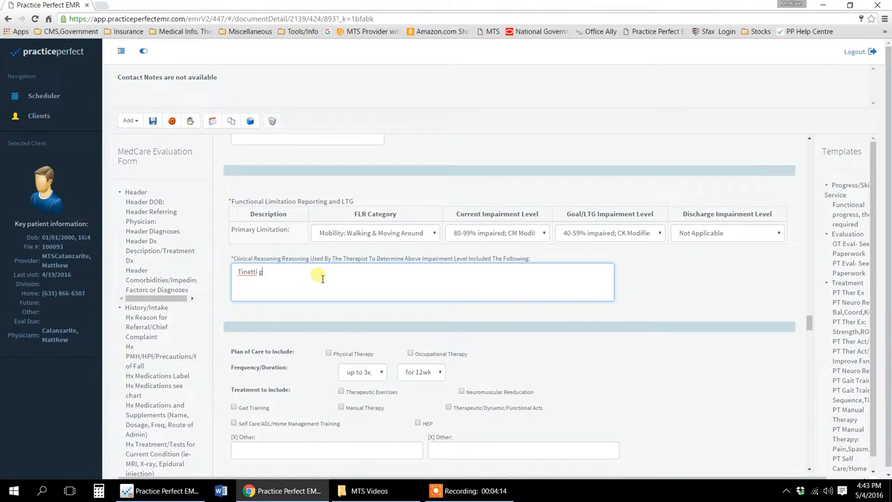
pyautogui.write('ait and balance score of')
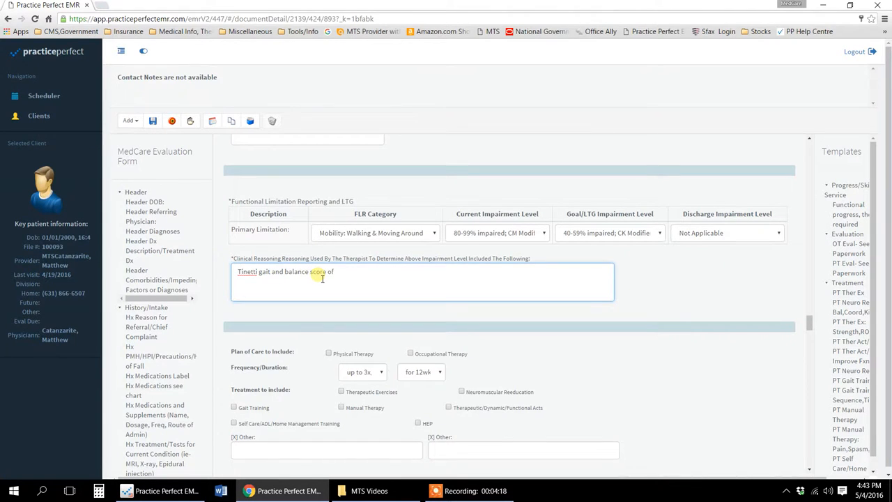
pyautogui.write(' 10/26;')
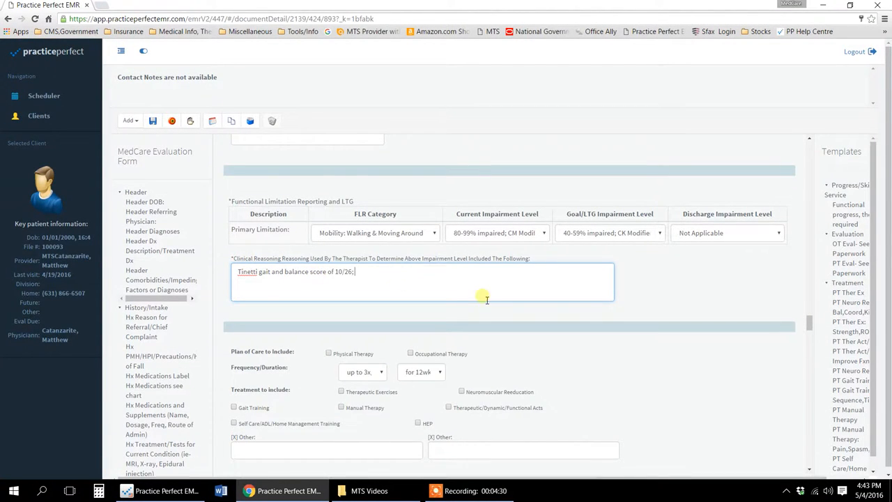
# Include Physical Therapy in the plan of care and check the frequency and duration choices.
pyautogui.scroll(-1, 301, 324)
pyautogui.scroll(-1, 324, 316)
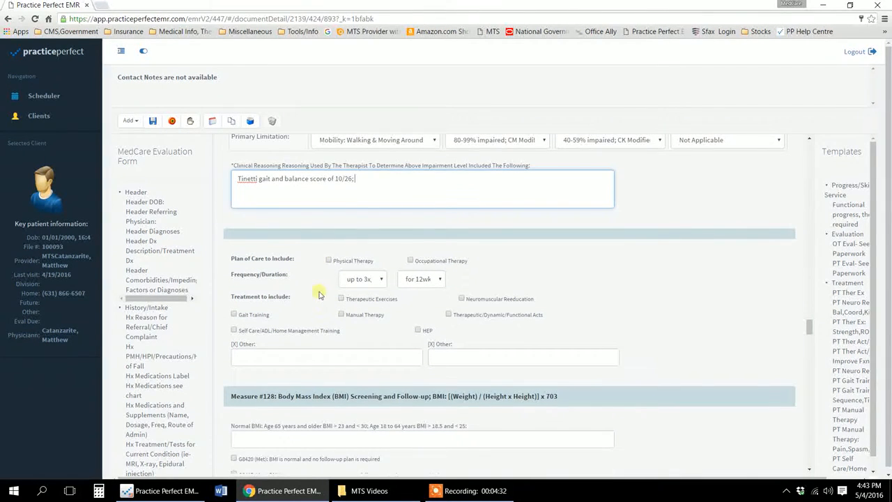
pyautogui.click(328, 262)
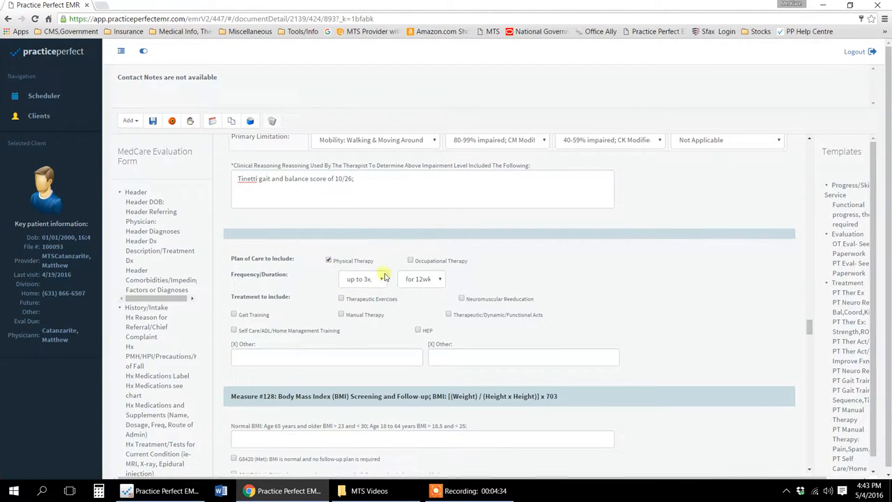
pyautogui.click(363, 281)
pyautogui.click(370, 282)
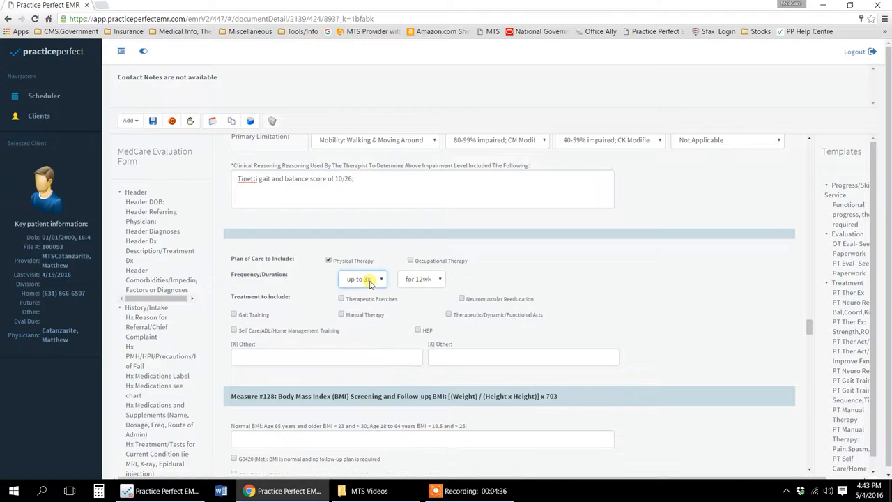
pyautogui.click(421, 279)
pyautogui.click(417, 279)
pyautogui.click(384, 279)
pyautogui.click(622, 298)
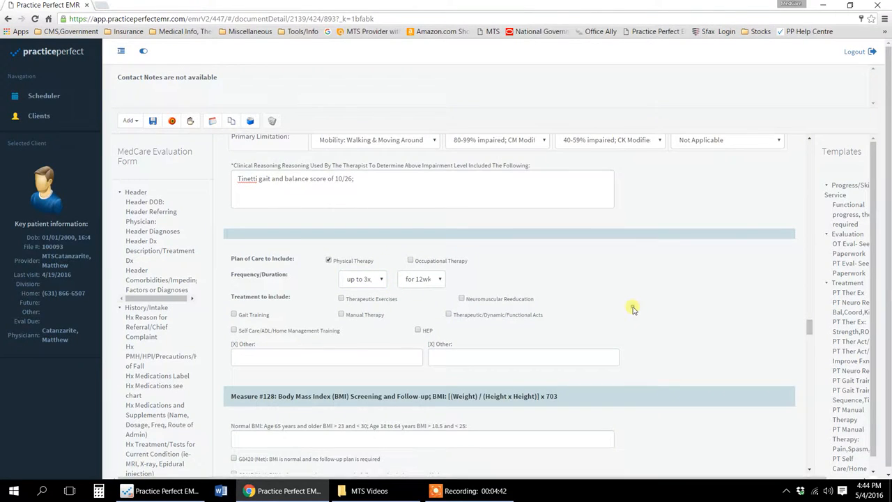
# Mark Gait Training, Self Care/ADL/Home Management Training, Manual Therapy and Therapeutic Exercises as treatments to include, and activate the first Other field.
pyautogui.scroll(-1, 633, 308)
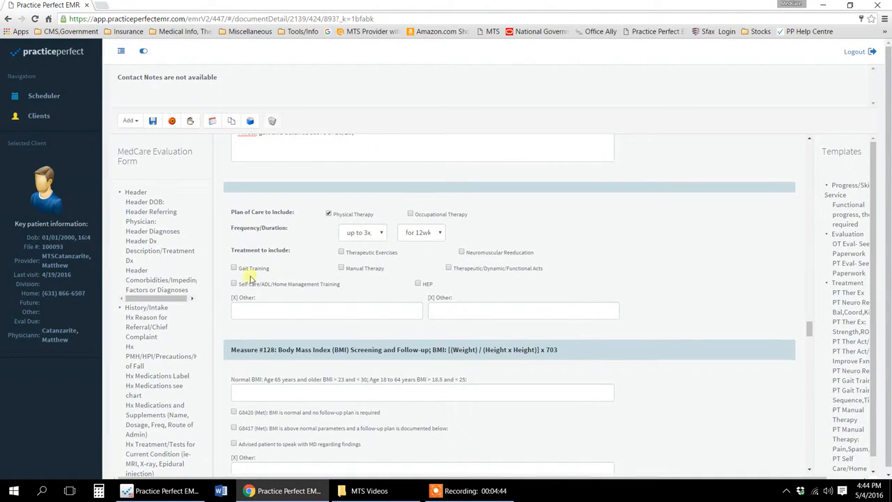
pyautogui.click(233, 269)
pyautogui.click(233, 284)
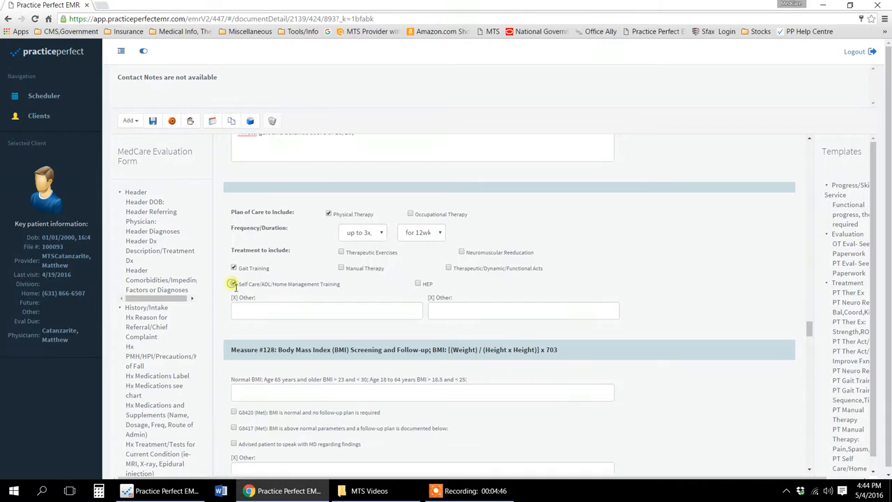
pyautogui.click(342, 252)
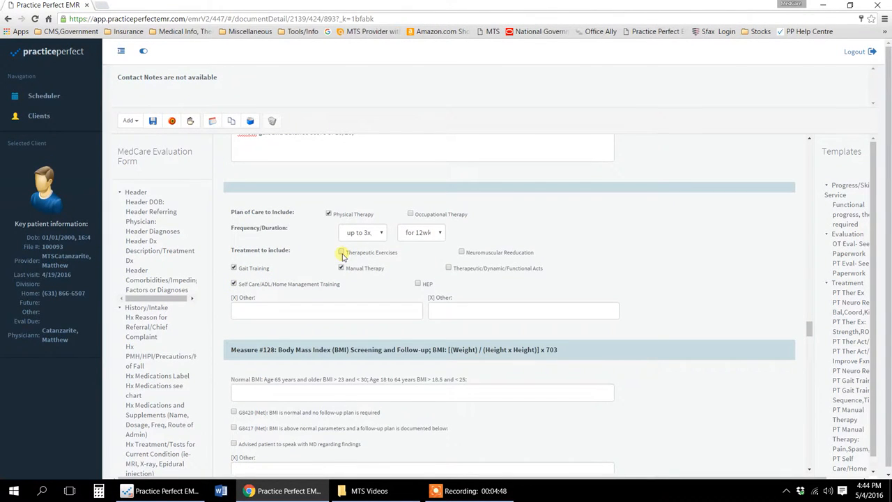
pyautogui.click(303, 311)
# Try out the G8420 normal BMI option under Measure #128 and clear it again.
pyautogui.scroll(-1, 403, 338)
pyautogui.scroll(-1, 403, 339)
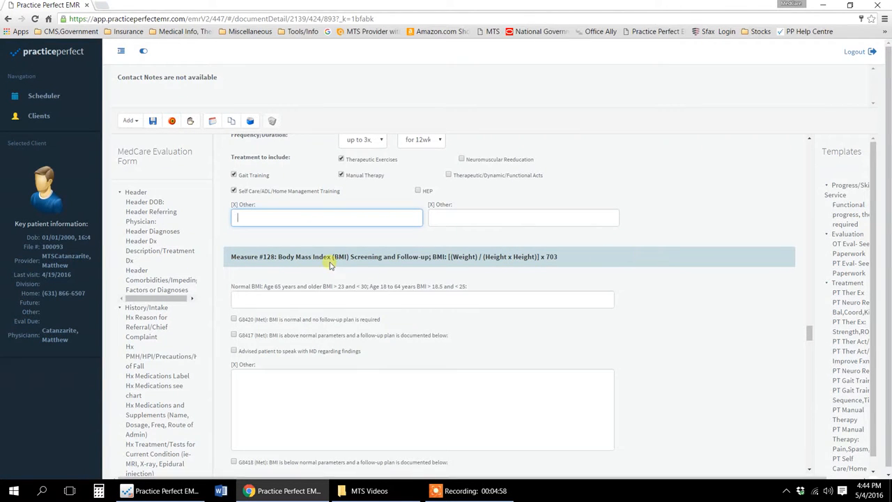
pyautogui.scroll(-1, 400, 281)
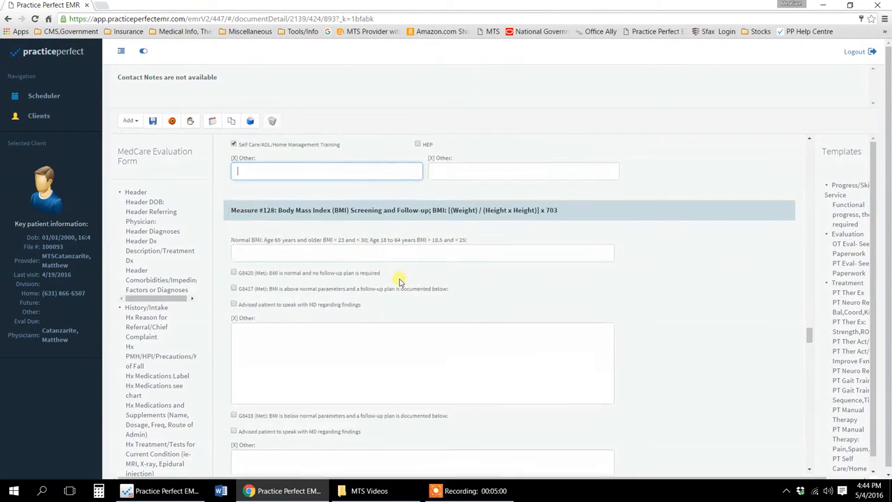
pyautogui.scroll(-1, 293, 277)
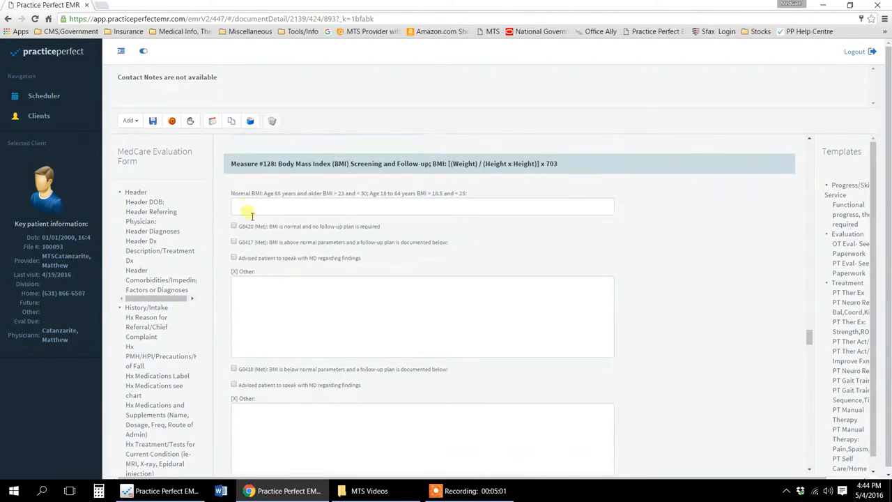
pyautogui.click(234, 227)
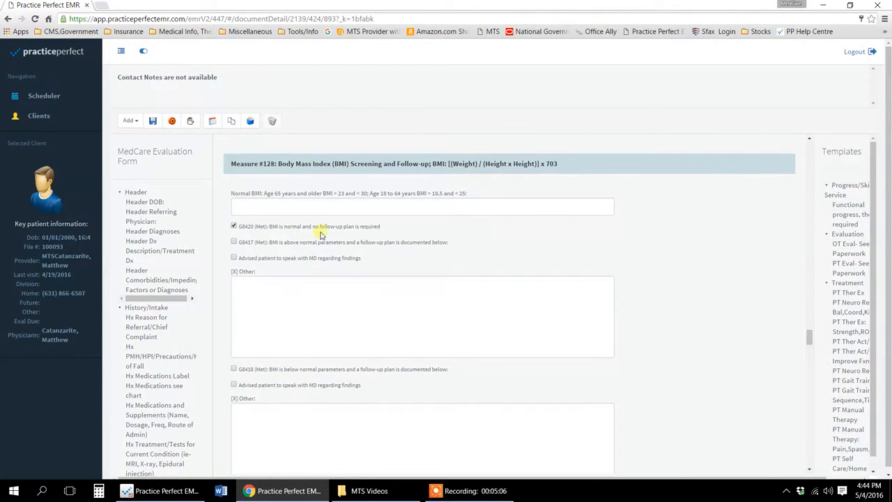
pyautogui.click(234, 226)
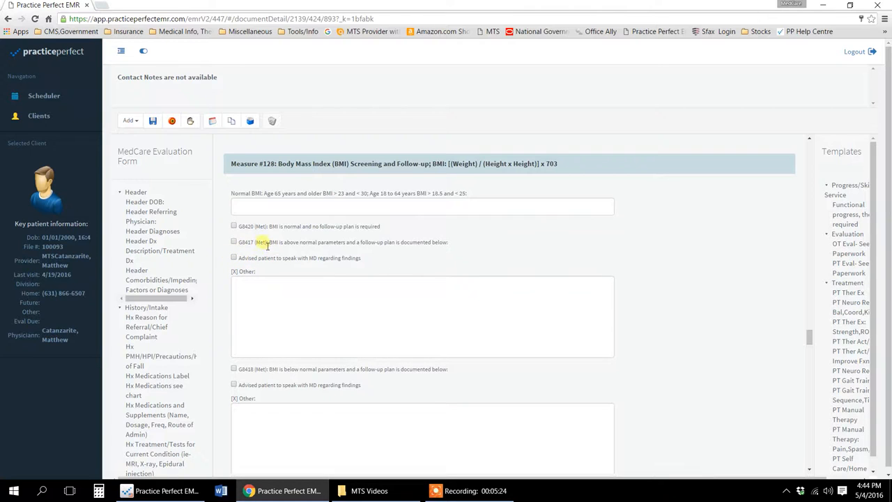
# Try out the G8417 above-normal BMI option with the advice to speak with the MD, and clear both again.
pyautogui.click(235, 243)
pyautogui.click(235, 259)
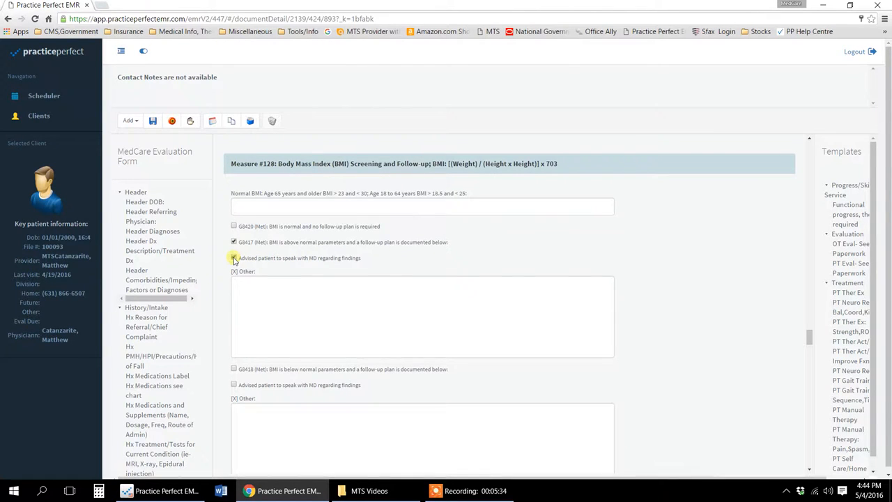
pyautogui.click(241, 285)
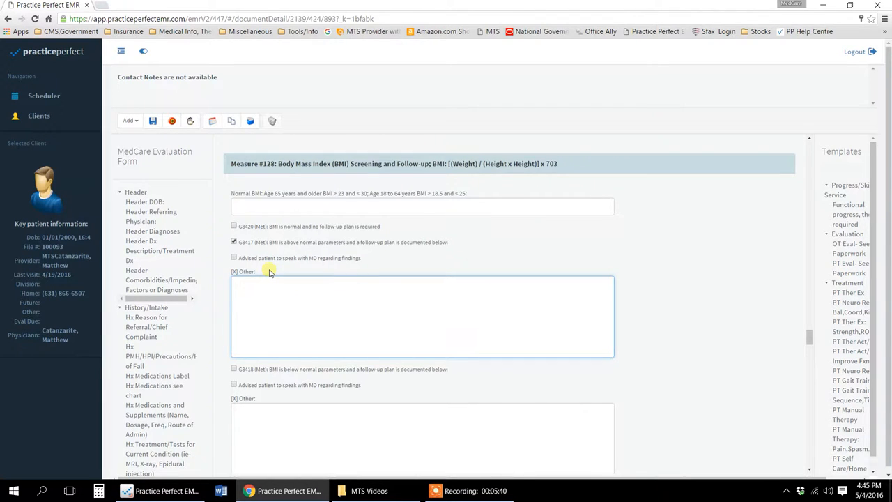
pyautogui.click(234, 242)
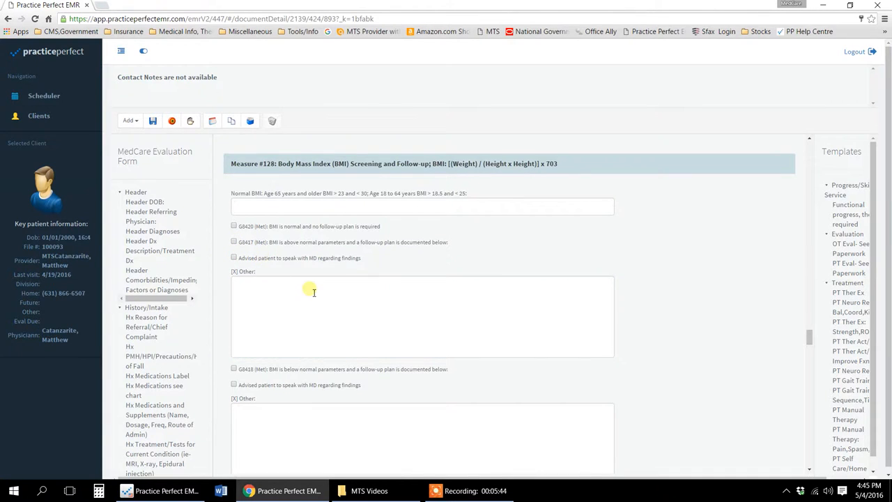
# Review the remaining BMI options, the medication and pain measures #130 and #131, and the two falls screening questions of Measure #154.
pyautogui.scroll(-1, 308, 289)
pyautogui.scroll(-4, 314, 293)
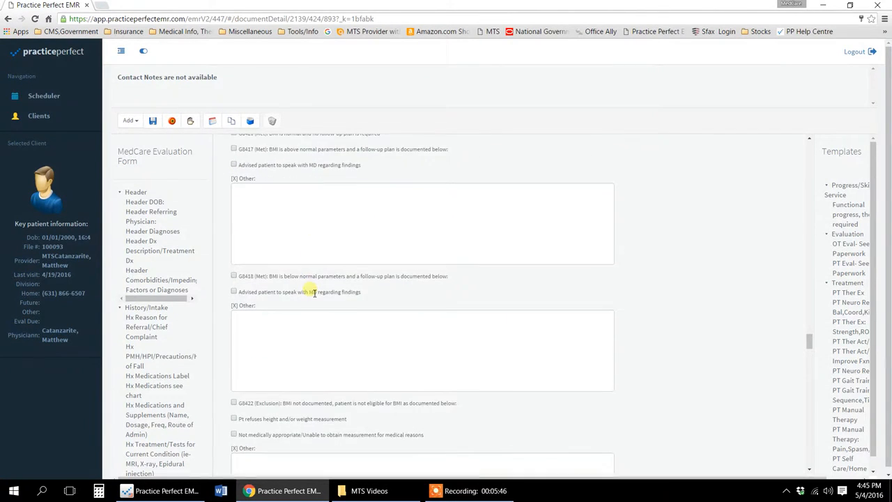
pyautogui.scroll(-5, 314, 293)
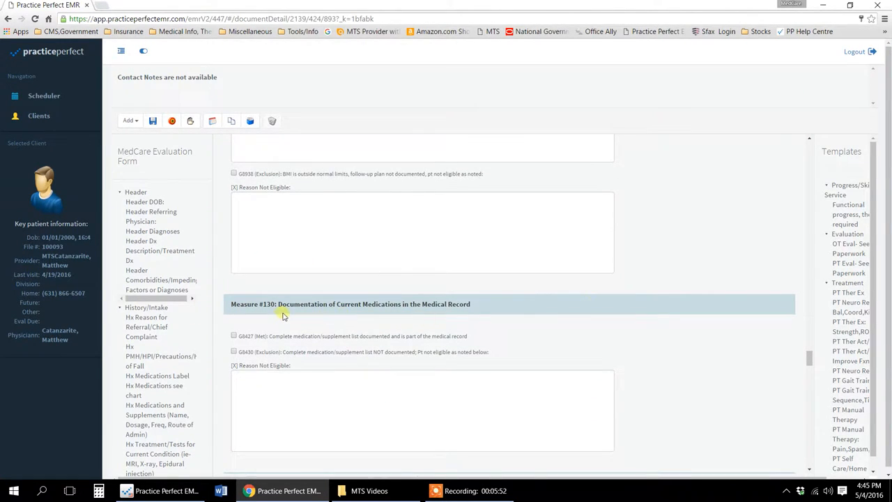
pyautogui.scroll(-6, 293, 314)
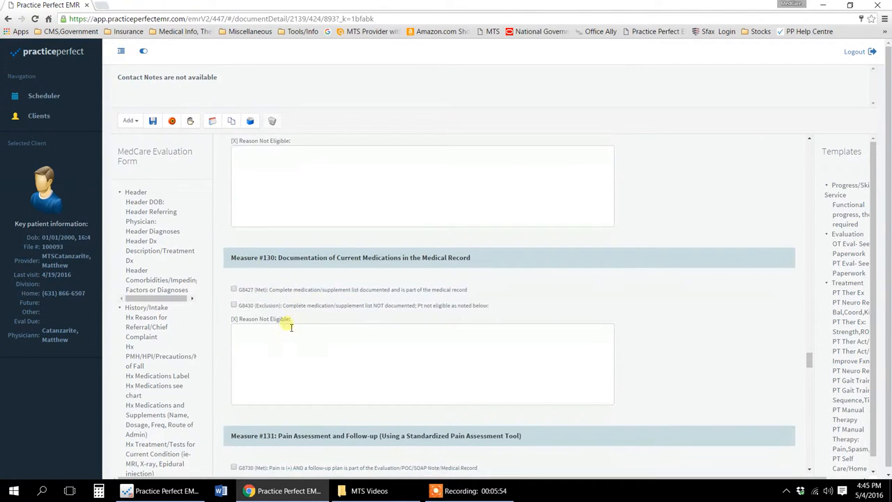
pyautogui.scroll(-5, 319, 301)
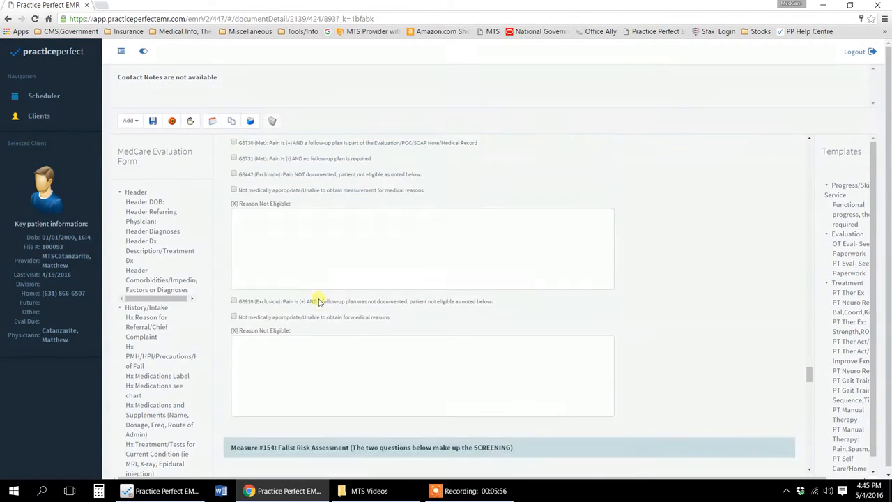
pyautogui.scroll(-1, 318, 301)
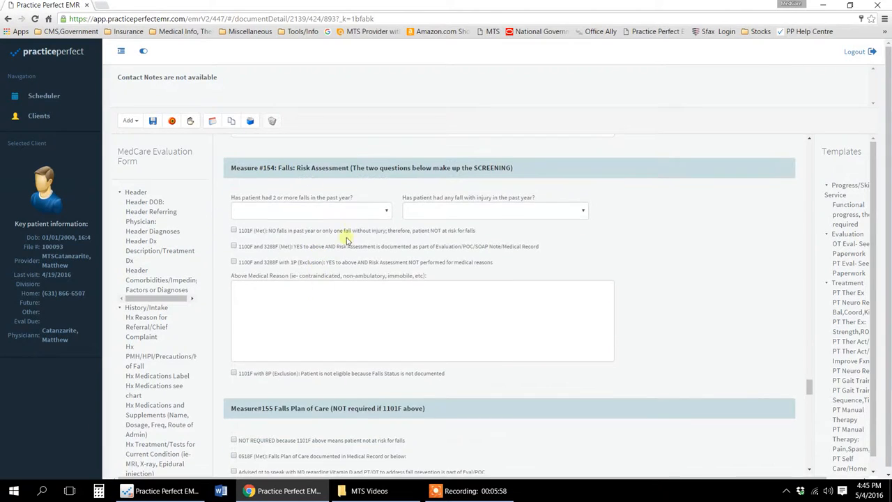
pyautogui.click(388, 211)
pyautogui.click(388, 213)
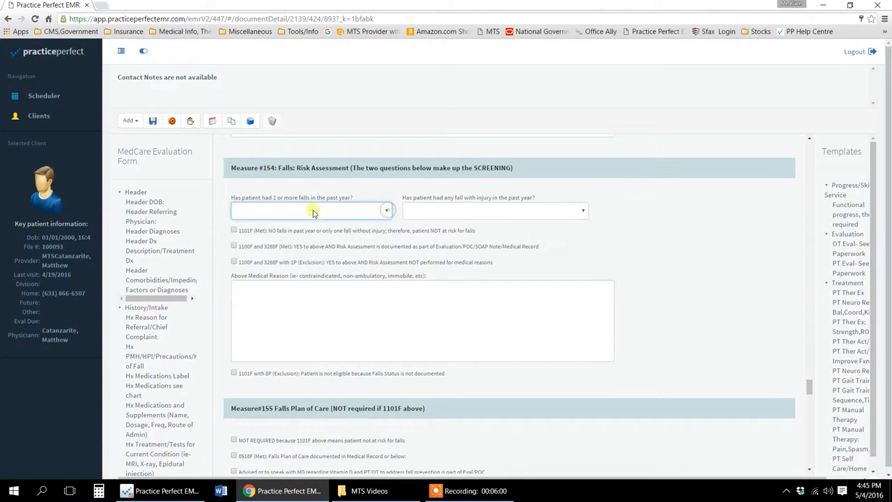
pyautogui.click(591, 210)
pyautogui.click(581, 210)
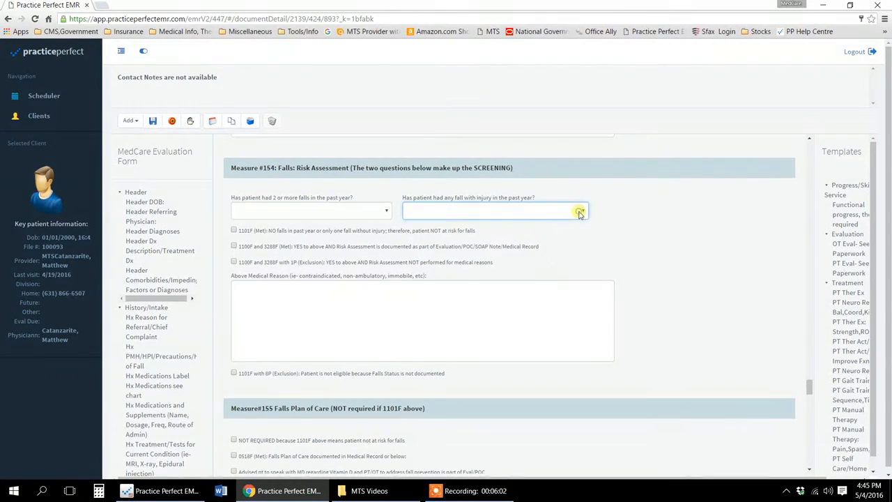
# Review Measure #155 falls plan of care, Measure #182 functional outcome assessment and OT Only Measure #134, then return to the treatment options.
pyautogui.scroll(-2, 268, 271)
pyautogui.scroll(-7, 269, 270)
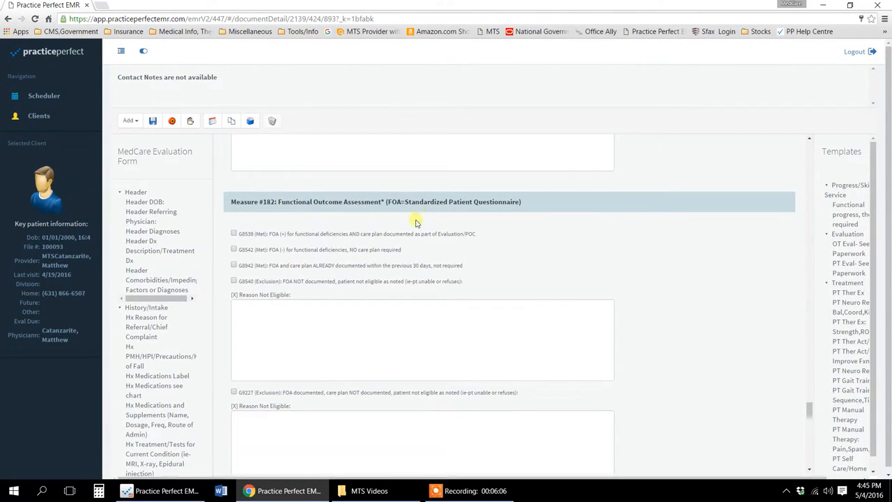
pyautogui.scroll(-3, 422, 226)
pyautogui.scroll(-2, 428, 229)
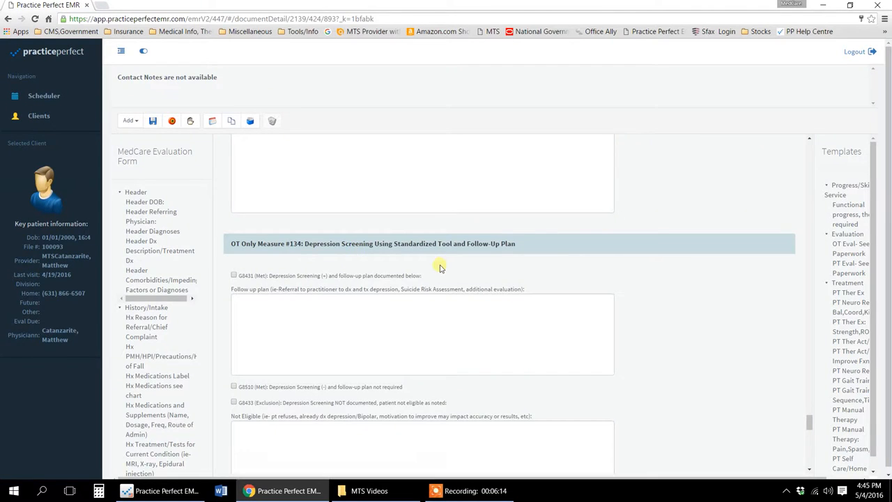
pyautogui.scroll(-2, 443, 263)
pyautogui.scroll(15, 508, 289)
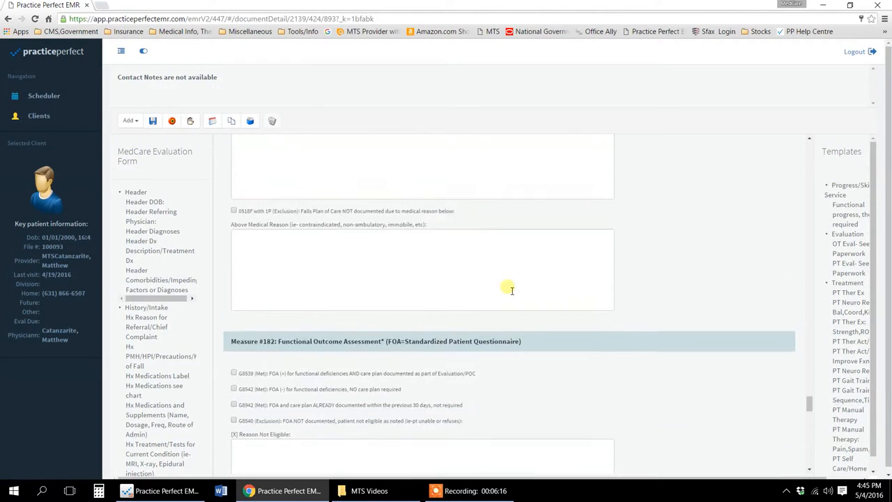
pyautogui.scroll(6, 508, 290)
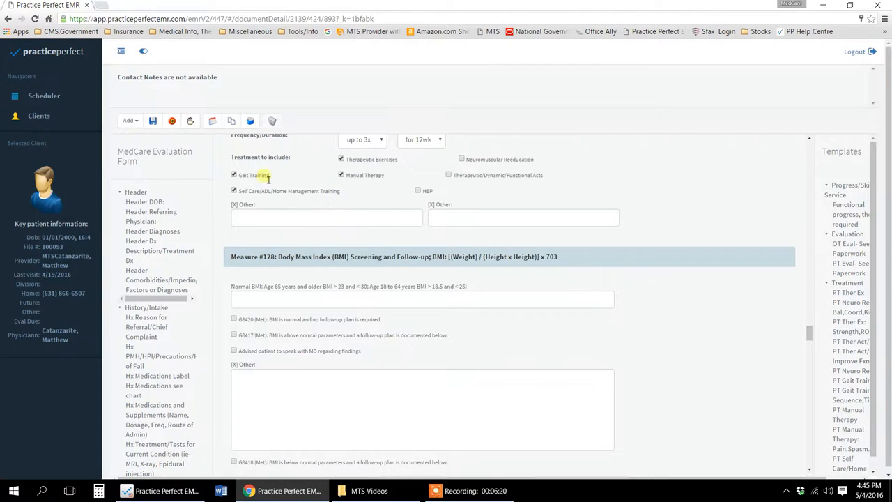
# Add a blank goal entry to the evaluation's goals and look through the predefined goal codes without choosing one.
pyautogui.click(172, 121)
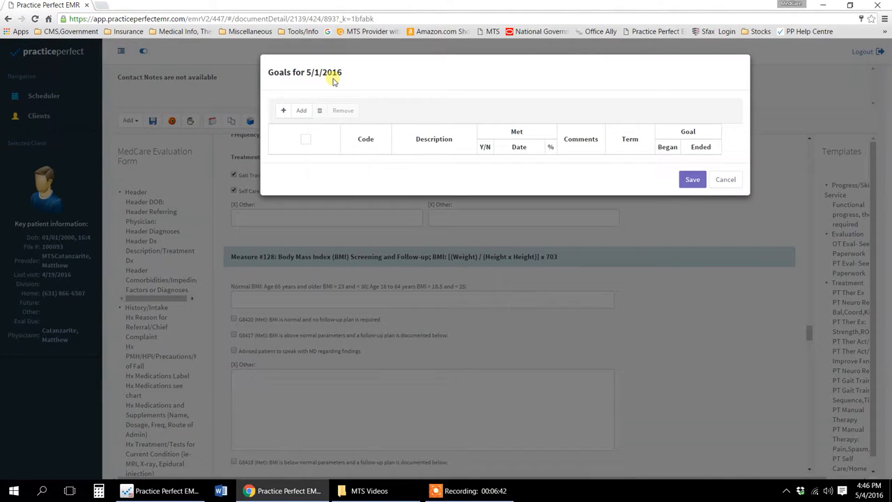
pyautogui.click(300, 113)
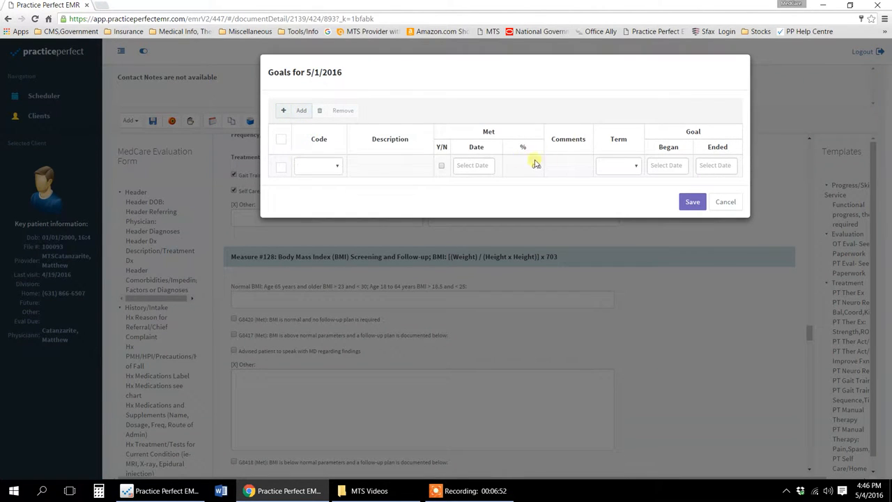
pyautogui.click(339, 169)
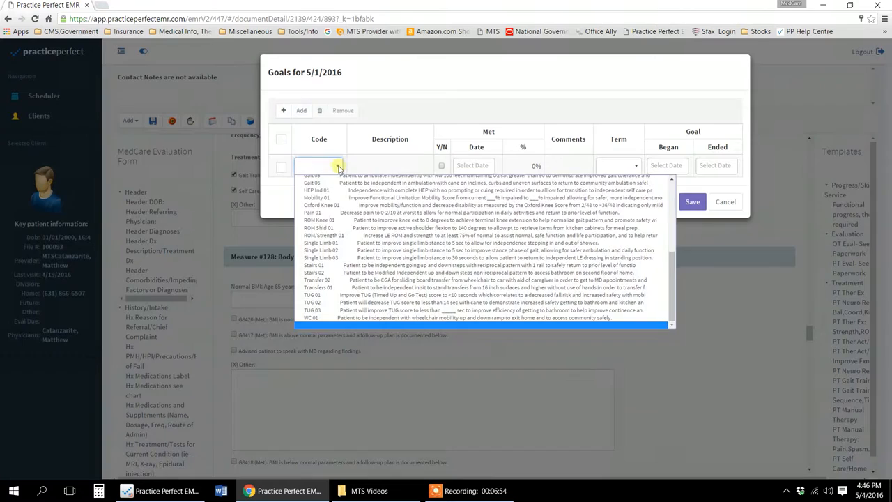
pyautogui.scroll(5, 372, 246)
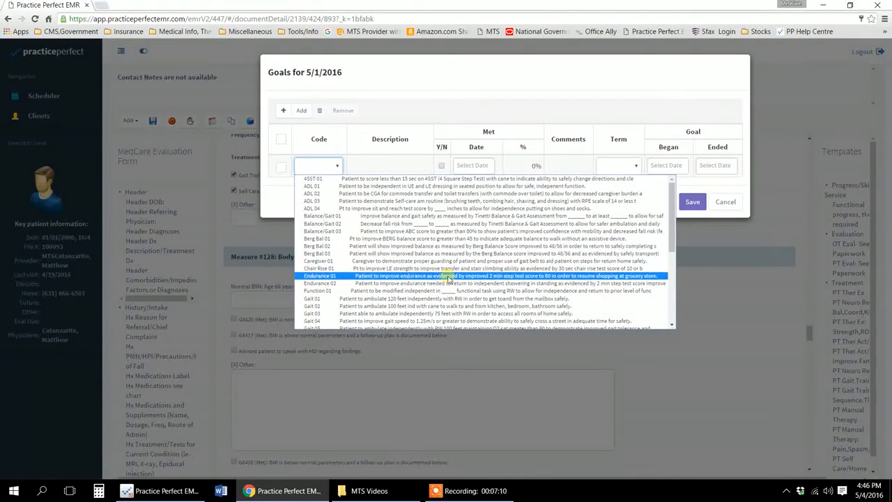
pyautogui.scroll(-4, 418, 277)
pyautogui.click(400, 159)
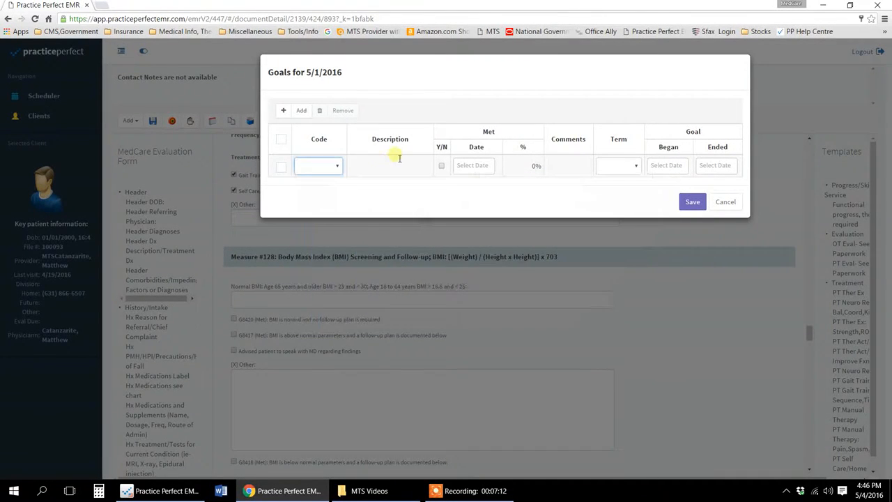
# Give the blank goal the free-text description "kljadfkljadfjjdlfjadf" and set its term to Long Term.
pyautogui.click(374, 167)
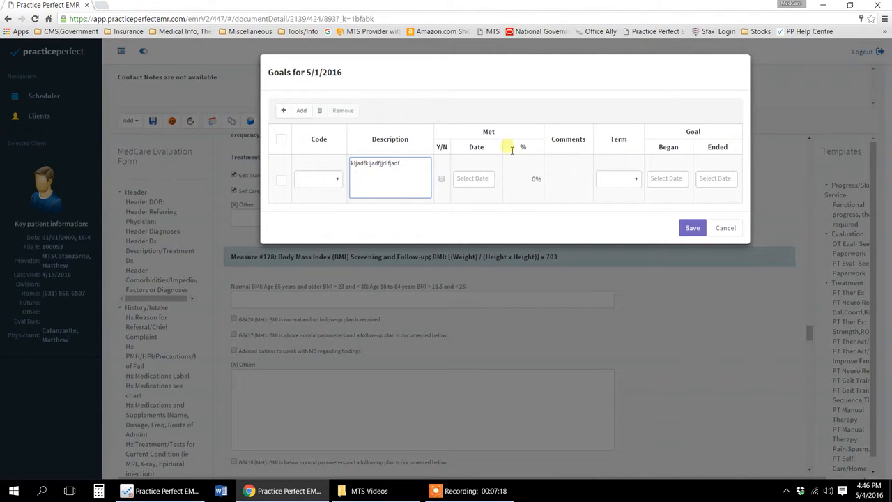
pyautogui.click(633, 179)
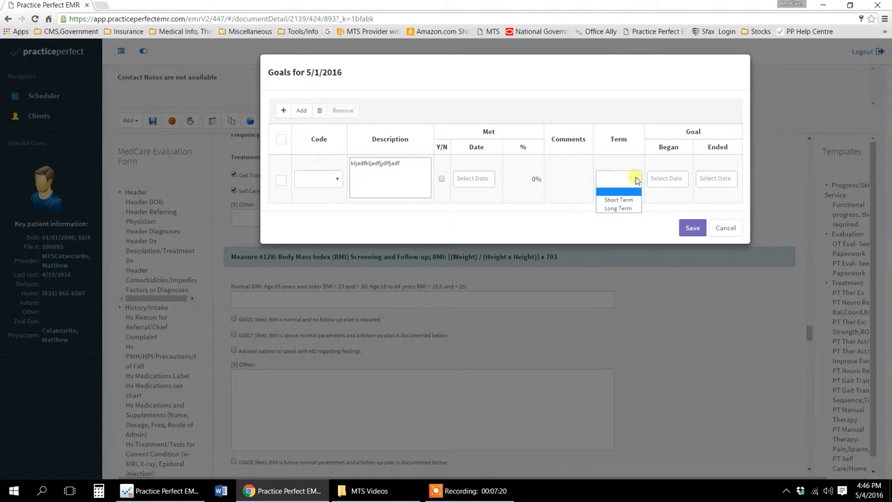
pyautogui.click(633, 209)
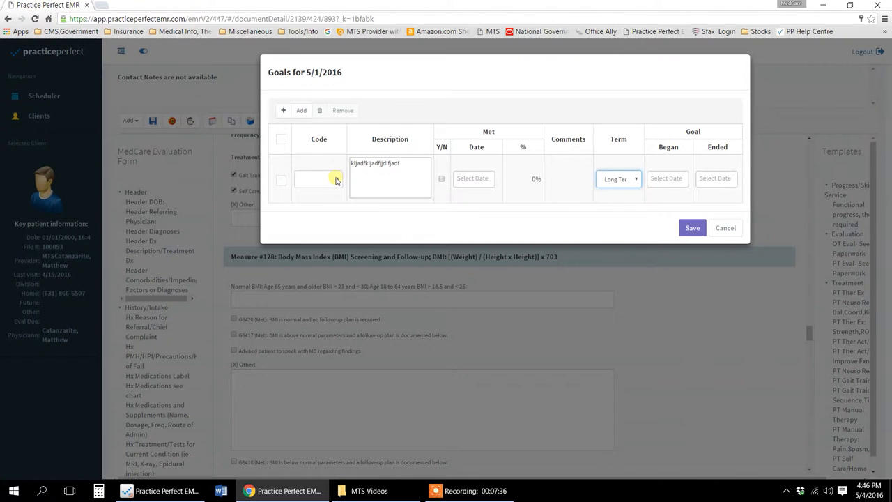
# Add a second goal using the code Single Limb 03, set its term to Long Term, and save the goals.
pyautogui.click(301, 112)
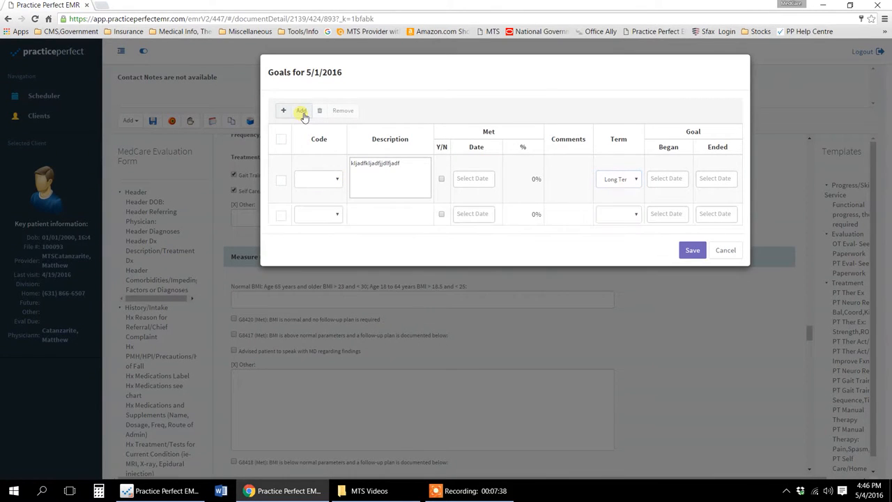
pyautogui.click(337, 215)
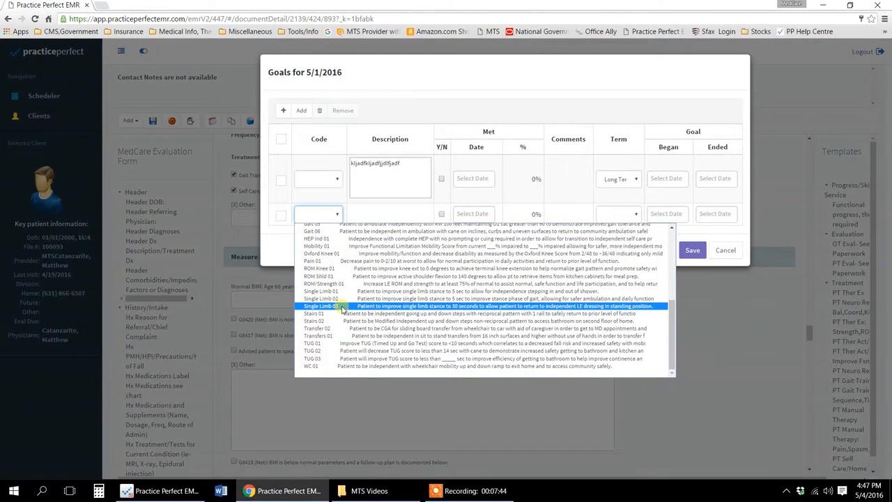
pyautogui.click(343, 308)
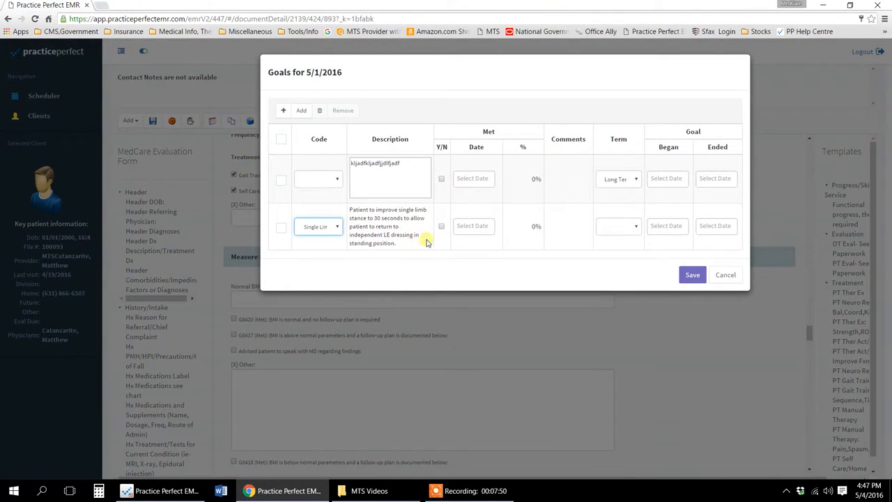
pyautogui.click(623, 226)
pyautogui.click(623, 256)
pyautogui.click(693, 275)
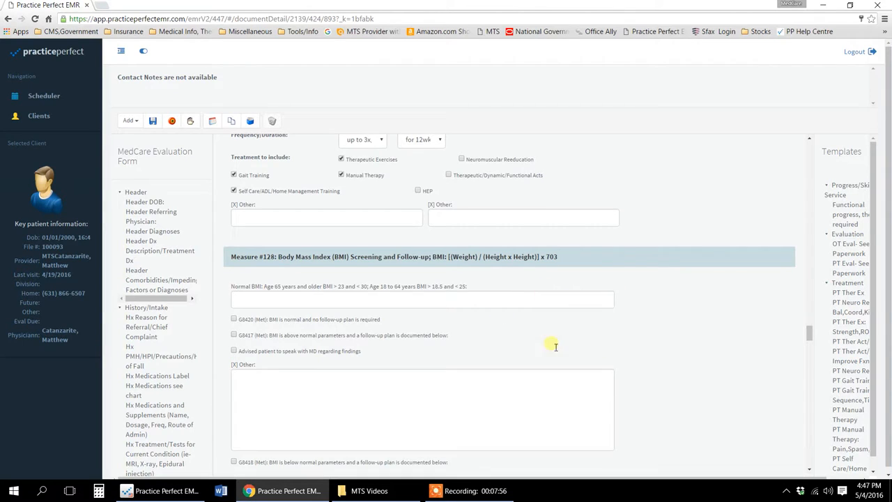
# Save the evaluation, return to the patient's document list, and reopen the MedCare Evaluation Form for editing.
pyautogui.click(157, 123)
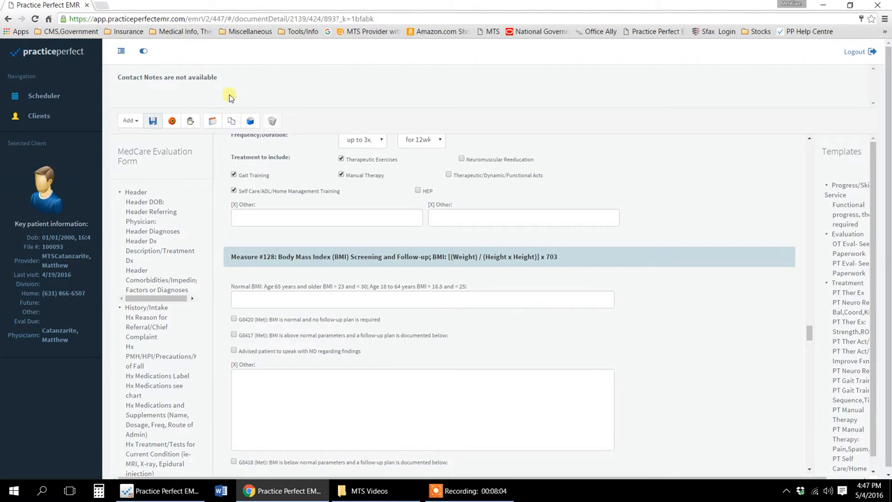
pyautogui.click(233, 121)
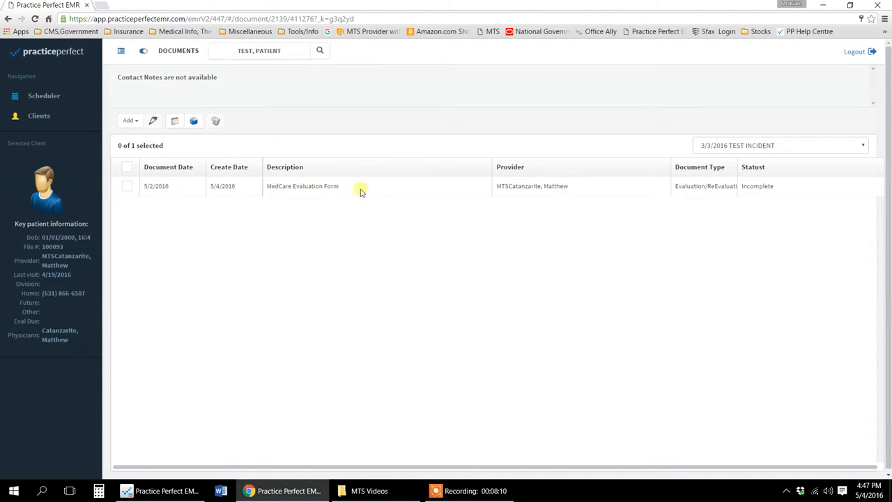
pyautogui.click(128, 188)
pyautogui.click(153, 121)
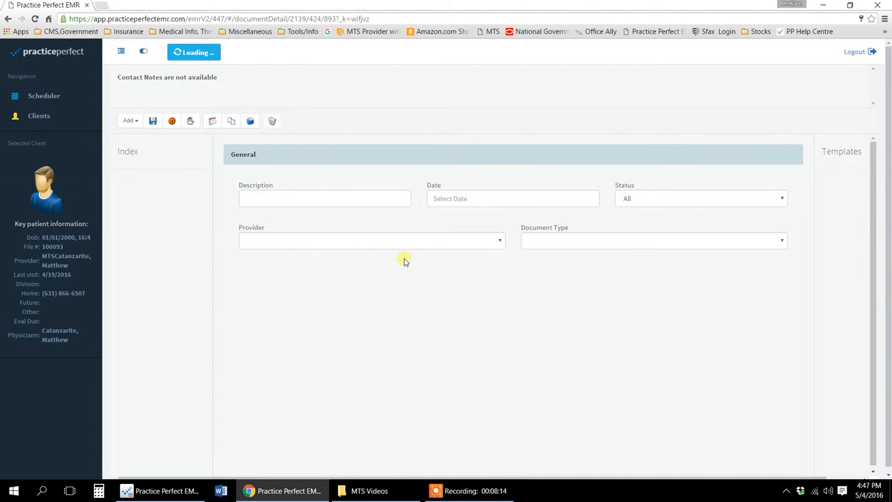
# Check the long-term goals listed in the reopened evaluation form above the Functional Limitation Reporting section.
pyautogui.scroll(-10, 537, 279)
pyautogui.scroll(-15, 543, 282)
pyautogui.scroll(-15, 542, 282)
pyautogui.scroll(-15, 543, 282)
pyautogui.scroll(-15, 543, 282)
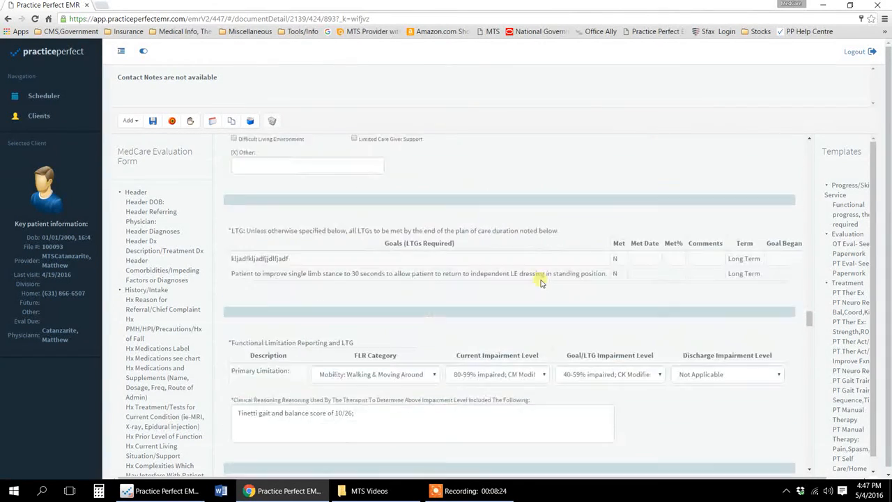
pyautogui.scroll(1, 542, 282)
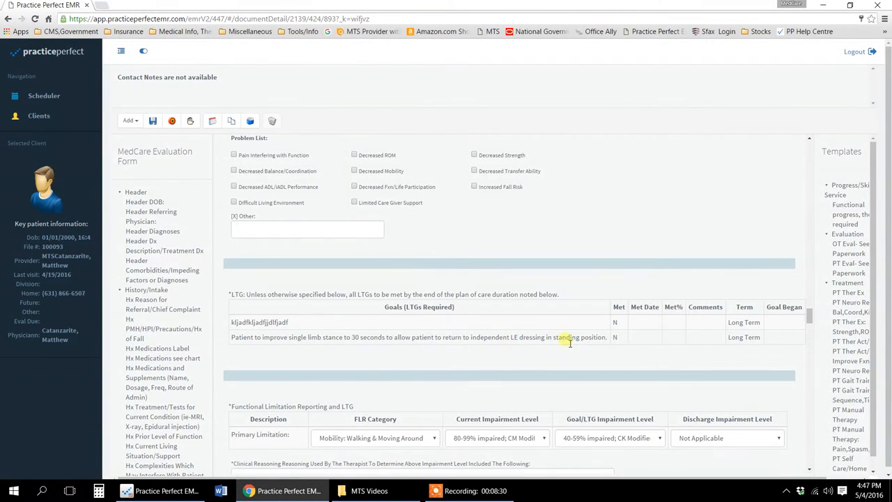
# Go to the patient's progress notes and create a note with service date 2016-05-02 for the 3/3/2016 TEST INCIDENT.
pyautogui.click(250, 123)
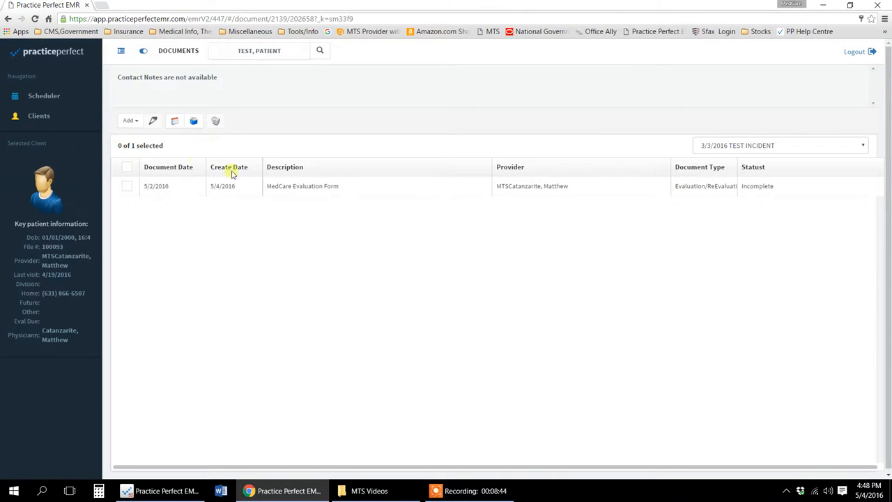
pyautogui.click(194, 122)
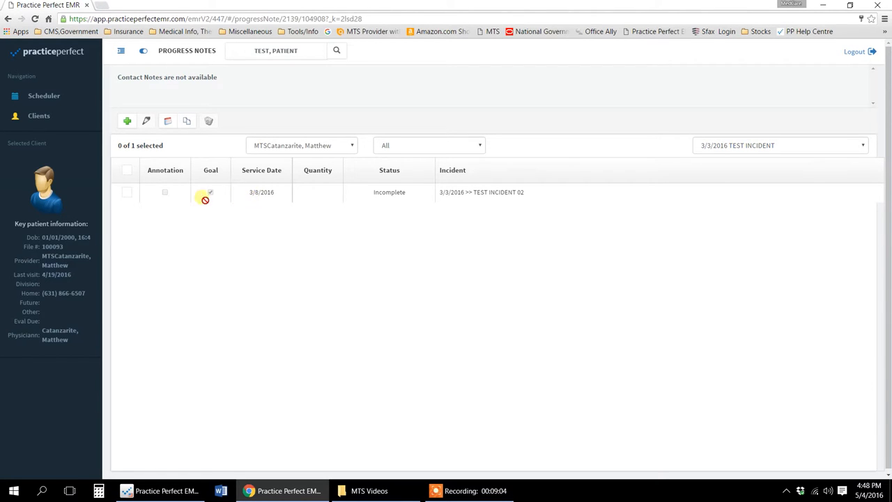
pyautogui.click(127, 122)
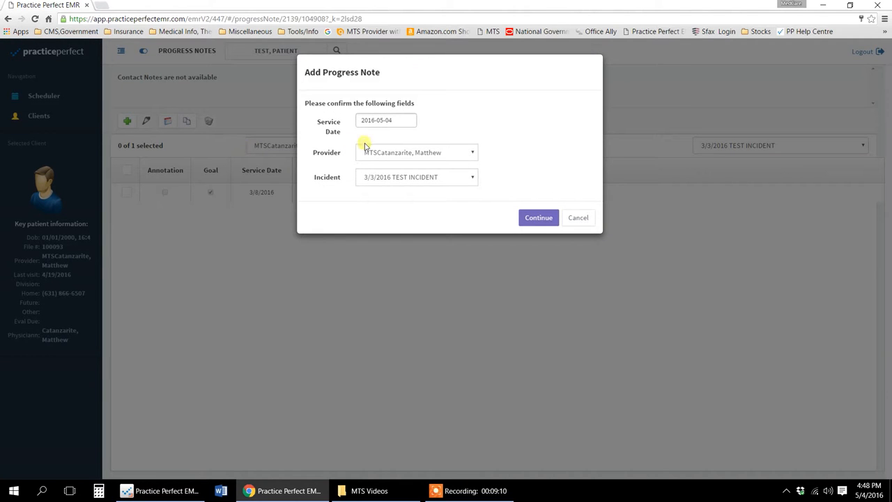
pyautogui.click(401, 123)
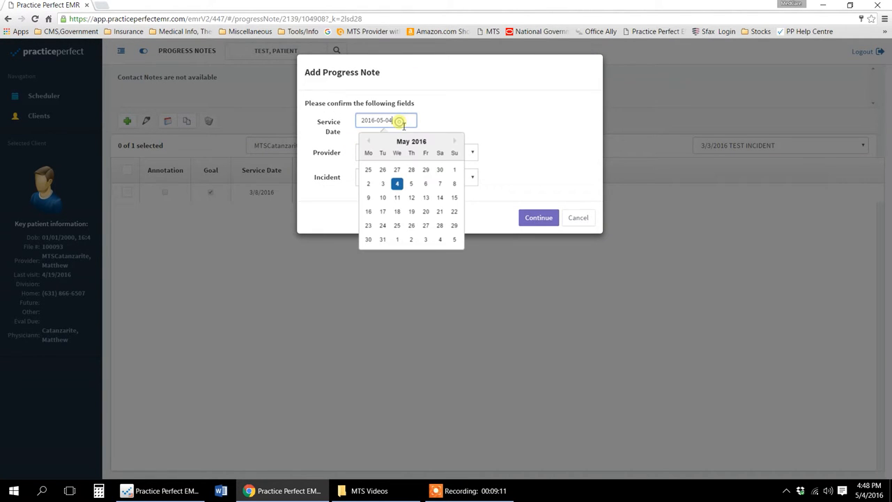
pyautogui.click(369, 184)
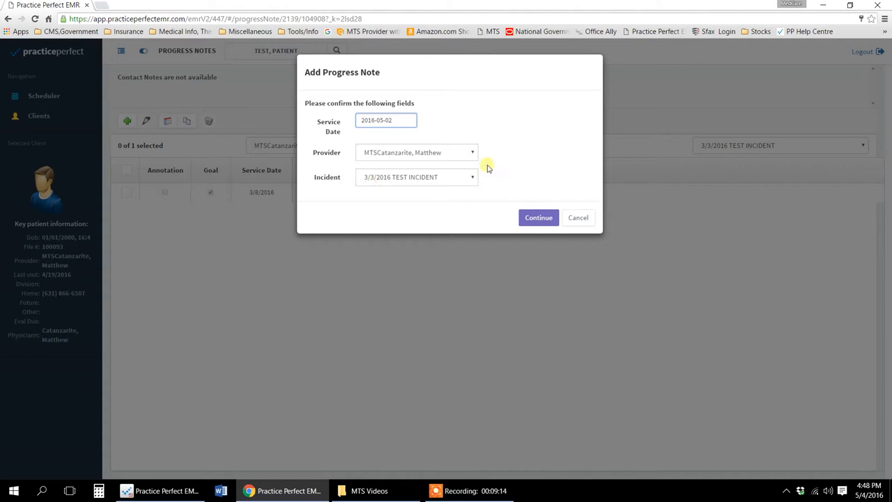
pyautogui.click(539, 218)
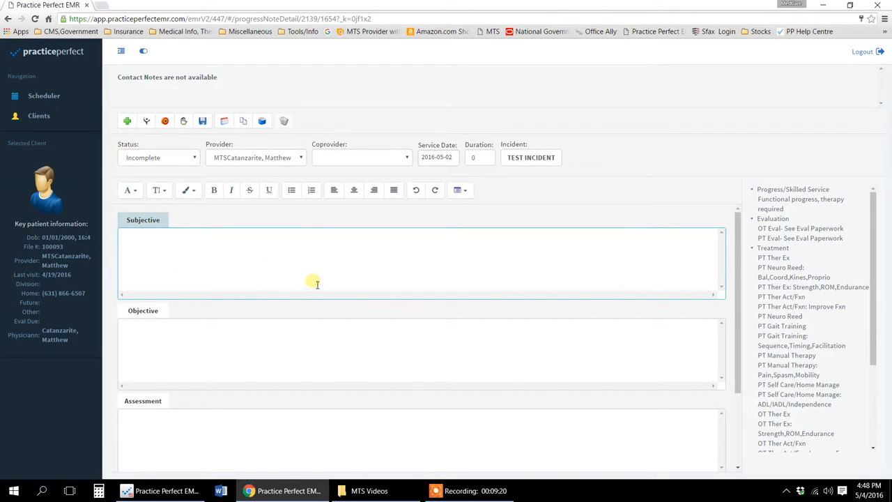
# Review the progress note's Subjective, Objective, Assessment and Plan sections, its status options and the last formatting-bar dropdown.
pyautogui.scroll(-2, 369, 280)
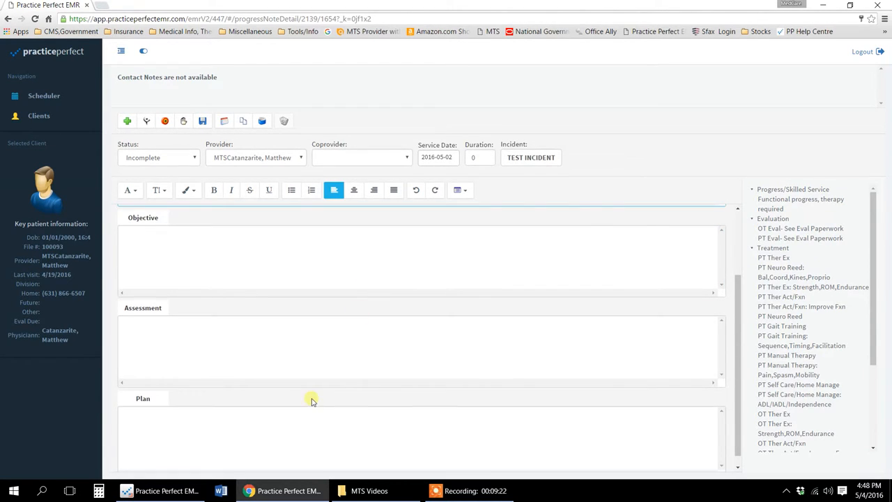
pyautogui.scroll(2, 309, 396)
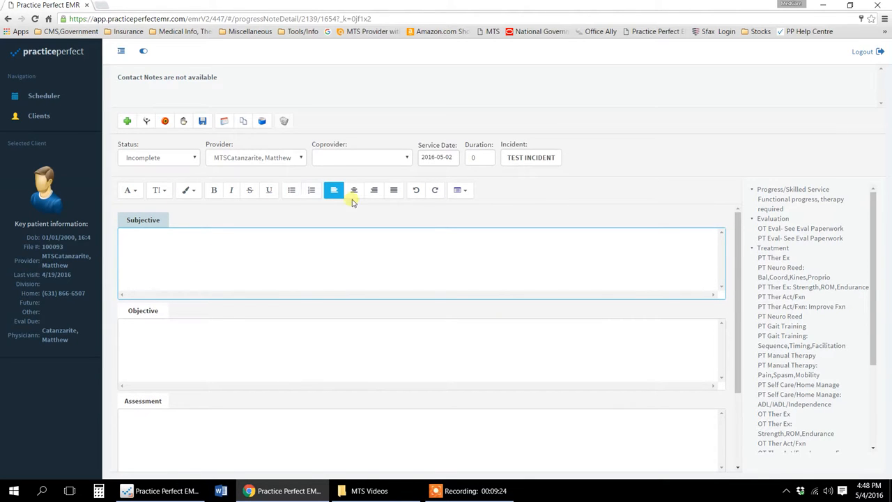
pyautogui.click(194, 161)
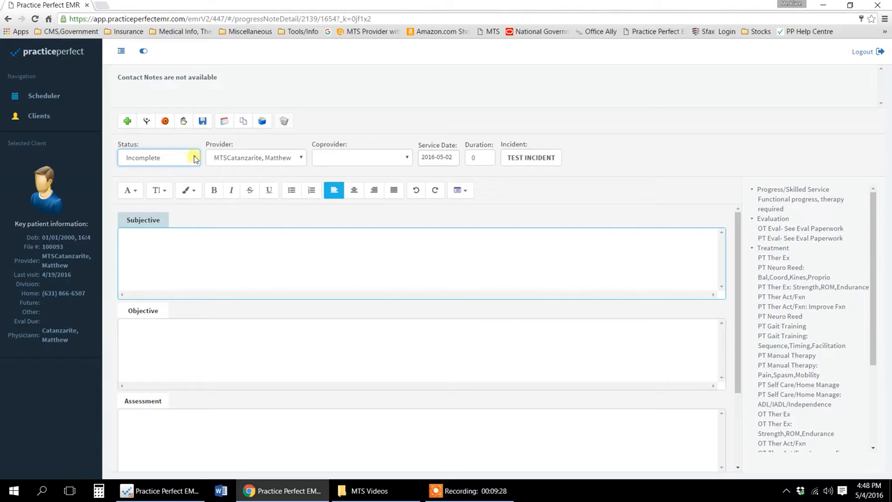
pyautogui.click(195, 158)
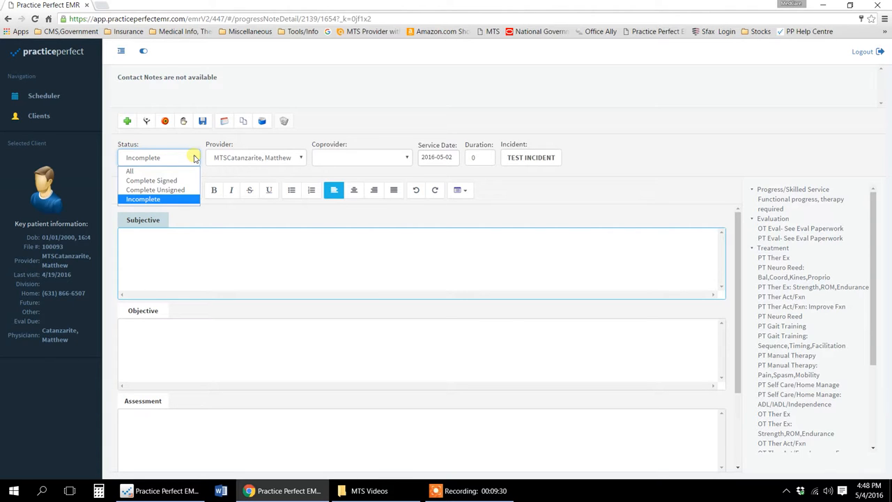
pyautogui.click(194, 159)
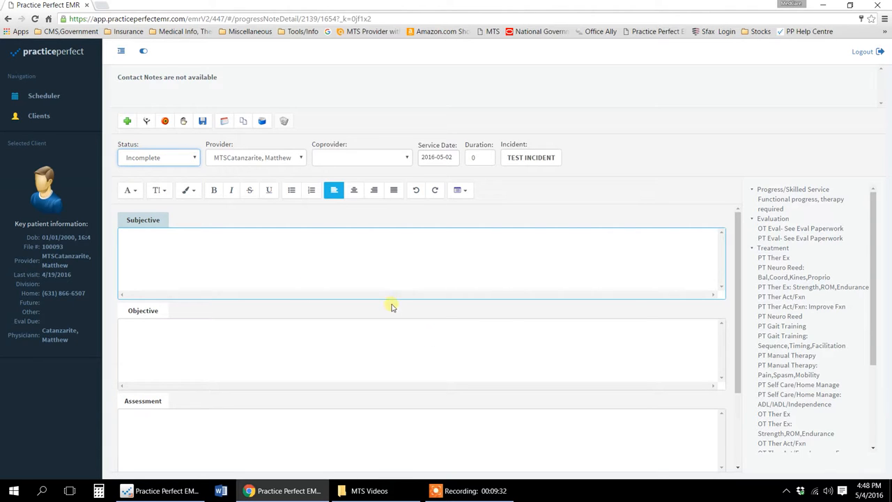
pyautogui.click(469, 190)
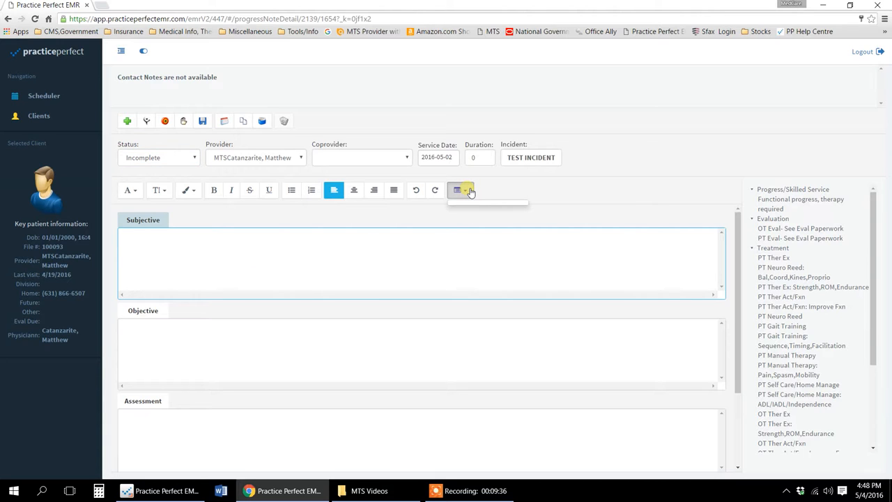
# Enter the indented sample text "jdfkladlkfjdjf" in the Subjective section and "adfsdafsdf" in the Objective section.
pyautogui.click(458, 263)
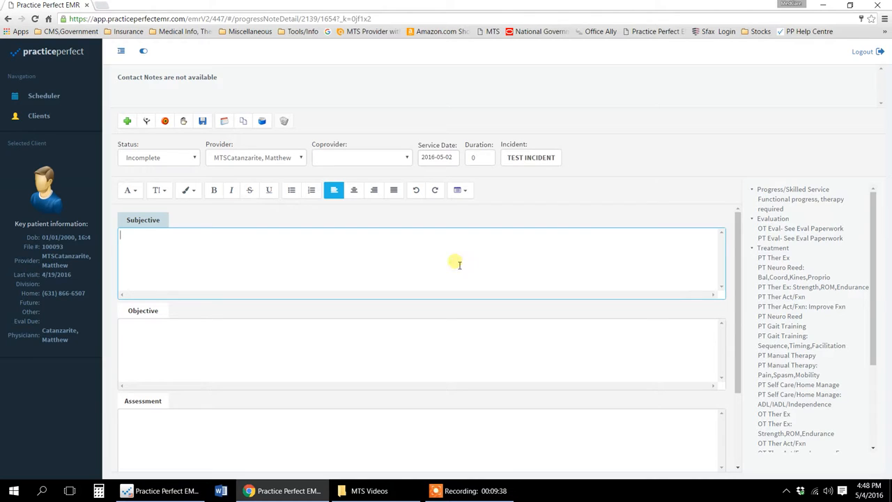
pyautogui.press('Tab')
pyautogui.click(360, 352)
pyautogui.write('adfsdafsdf')
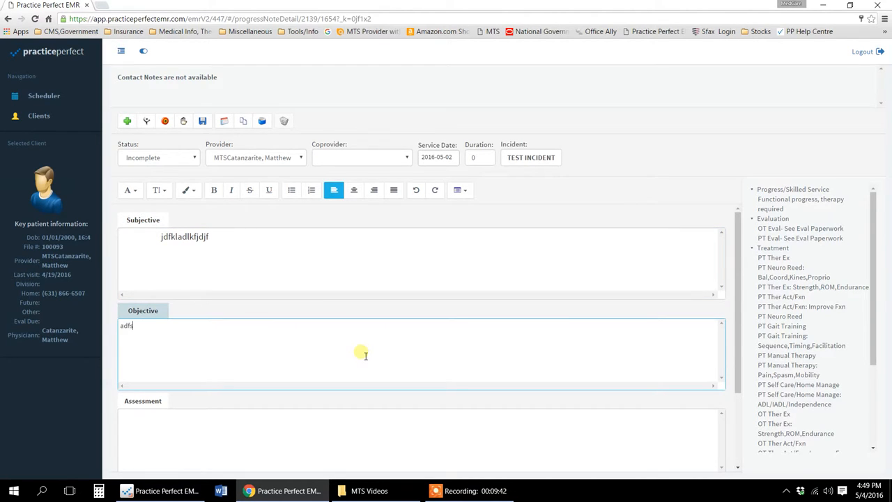
# Check the last formatting-bar dropdown for the sample text in the progress note's Subjective section.
pyautogui.click(340, 271)
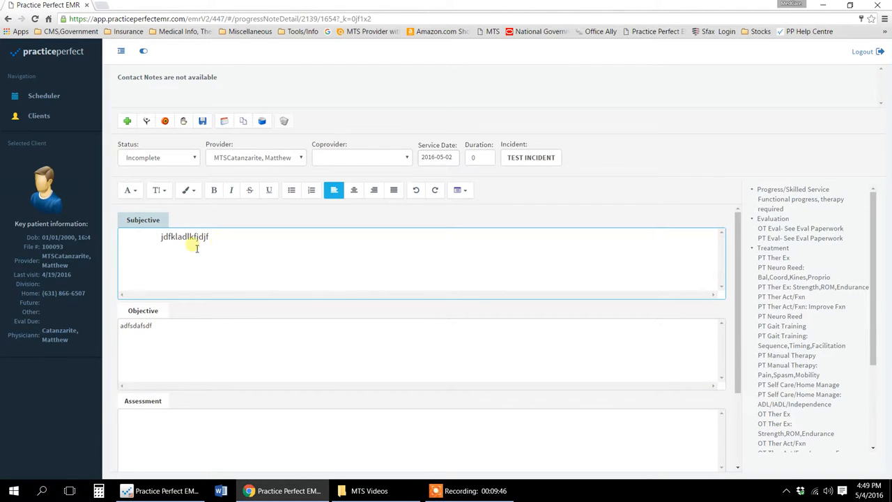
pyautogui.moveTo(147, 238); pyautogui.dragTo(241, 243)
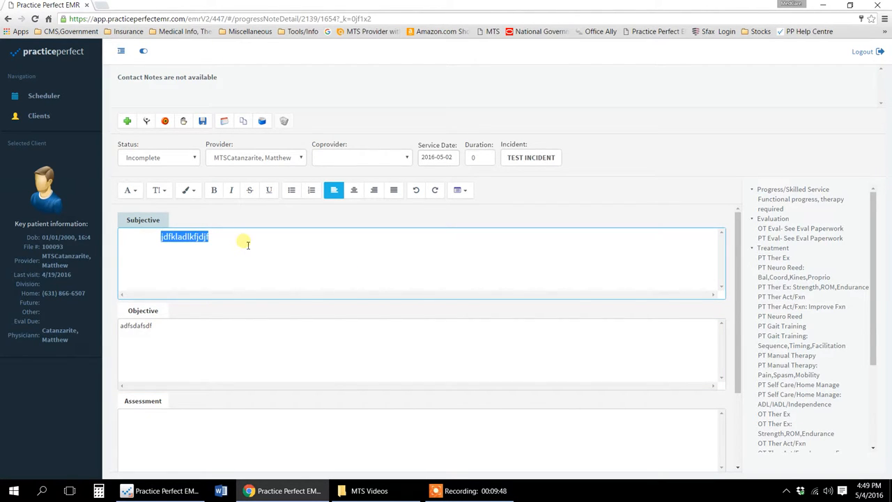
pyautogui.click(213, 244)
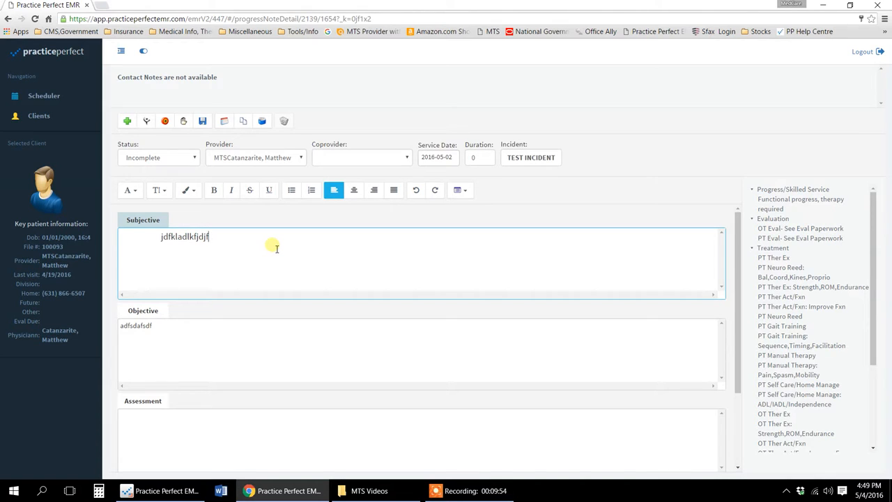
pyautogui.click(469, 190)
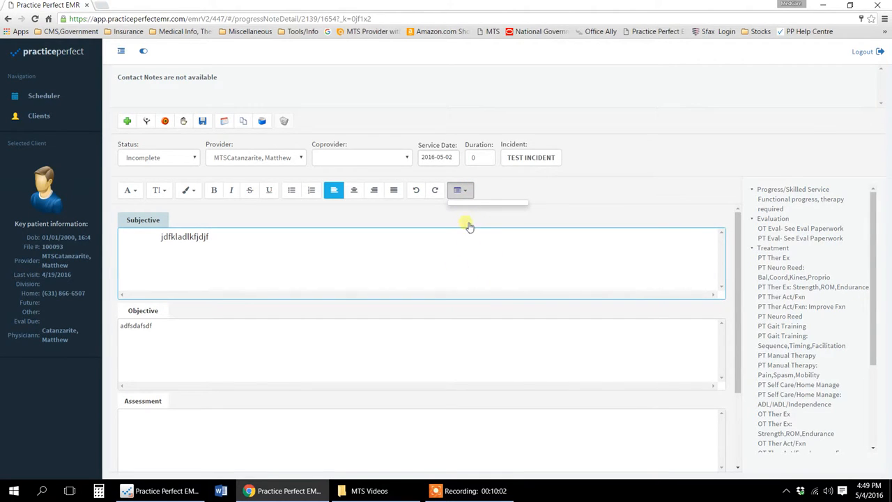
pyautogui.click(285, 251)
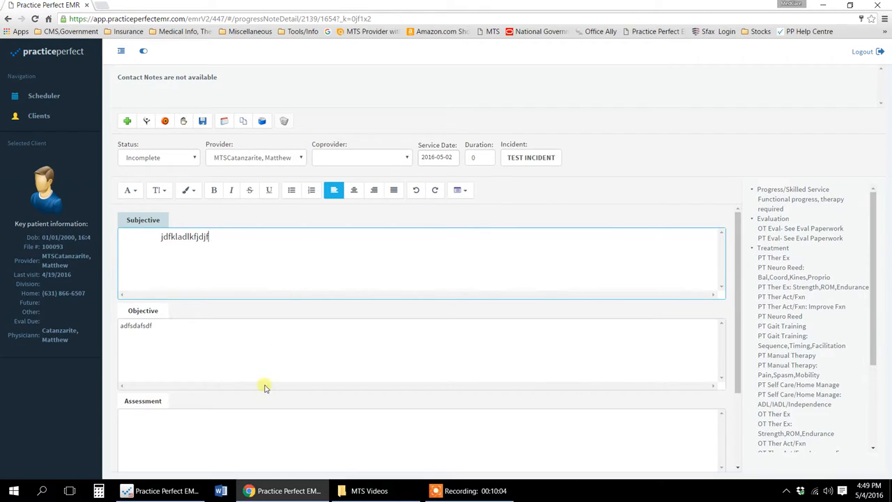
pyautogui.click(472, 195)
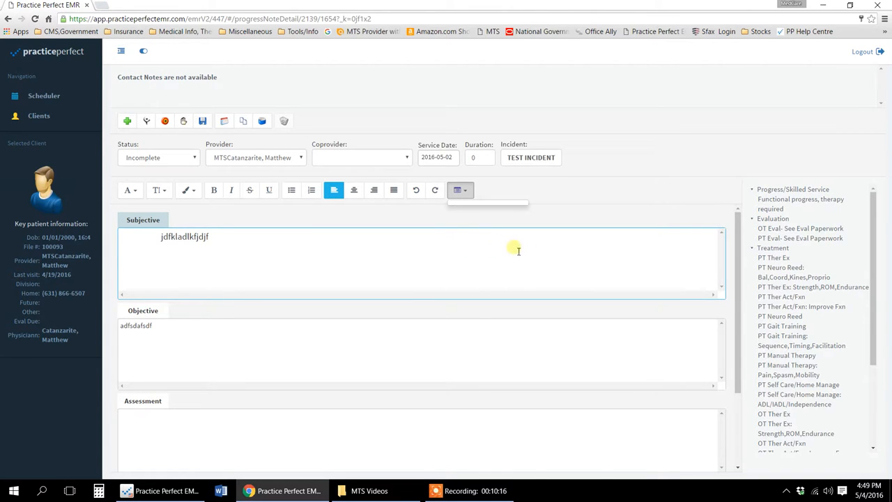
# Delete the sample text from the Objective section and check the last formatting-bar dropdown for the empty section.
pyautogui.click(190, 348)
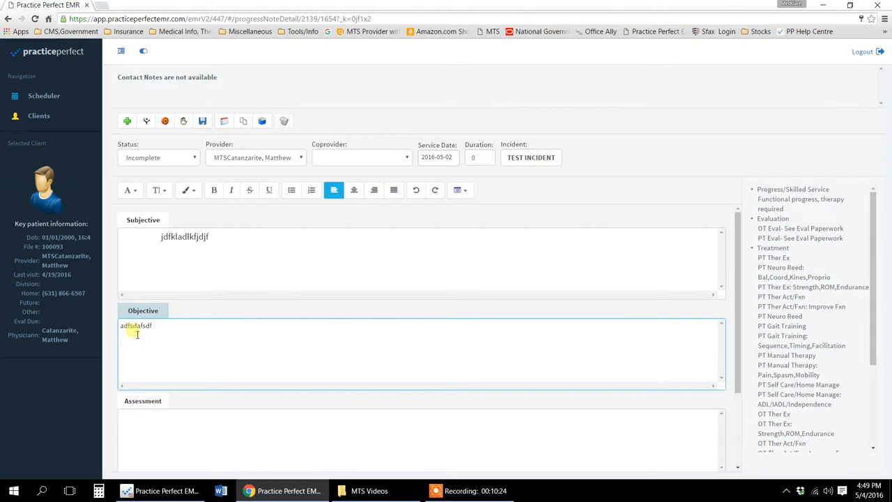
pyautogui.moveTo(167, 328); pyautogui.dragTo(74, 328)
pyautogui.press('BackSpace')
pyautogui.click(458, 189)
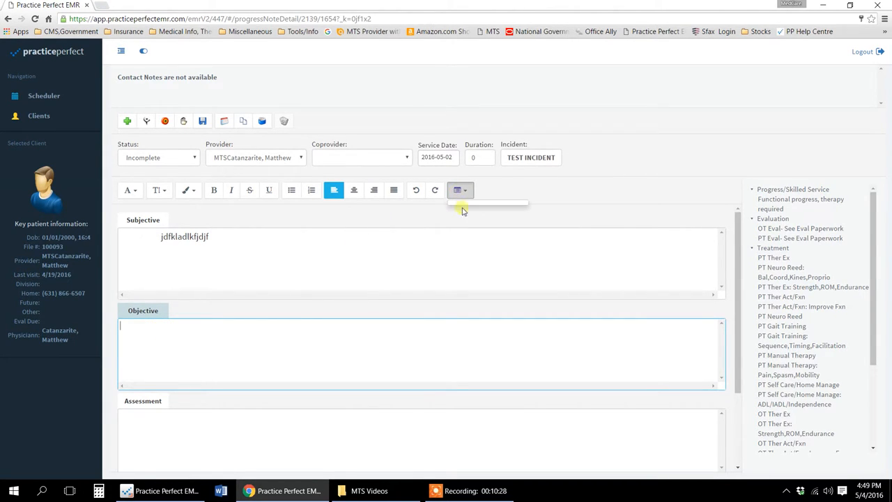
pyautogui.click(322, 359)
pyautogui.scroll(-1, 428, 377)
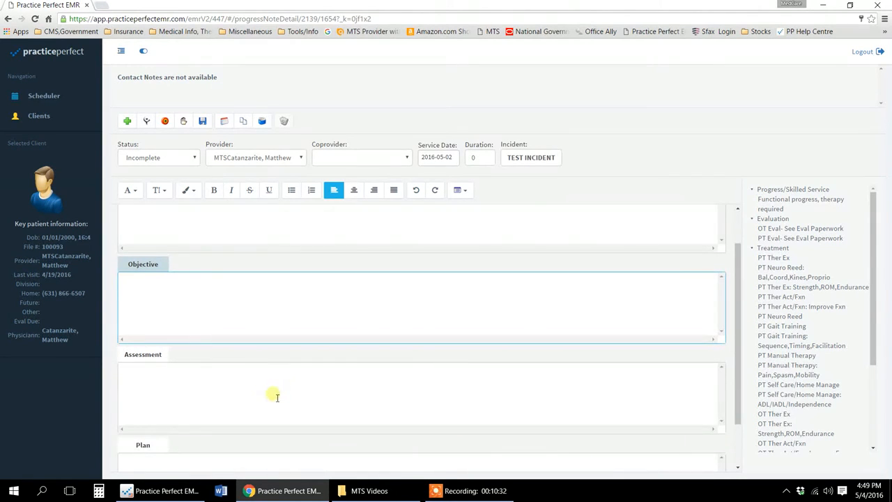
pyautogui.scroll(-1, 279, 398)
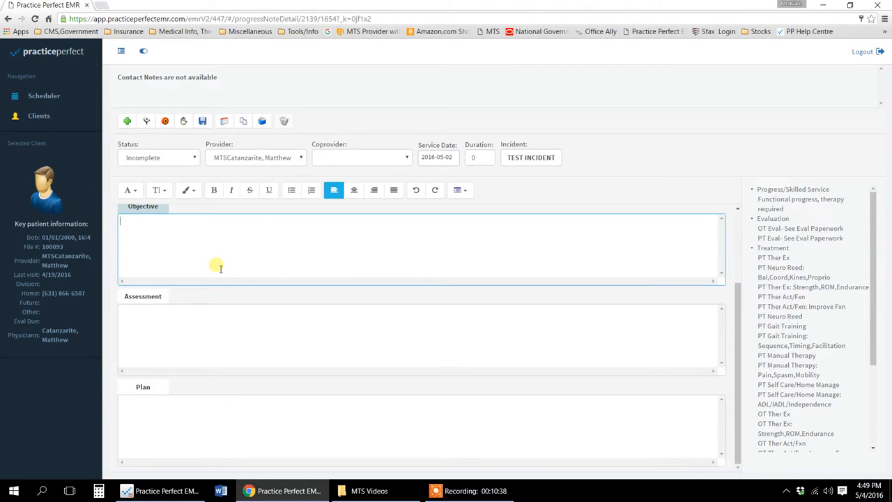
# Open the progress note's treatments and add a Physical Therapy Evaluation entry with fee code 97001.
pyautogui.click(185, 122)
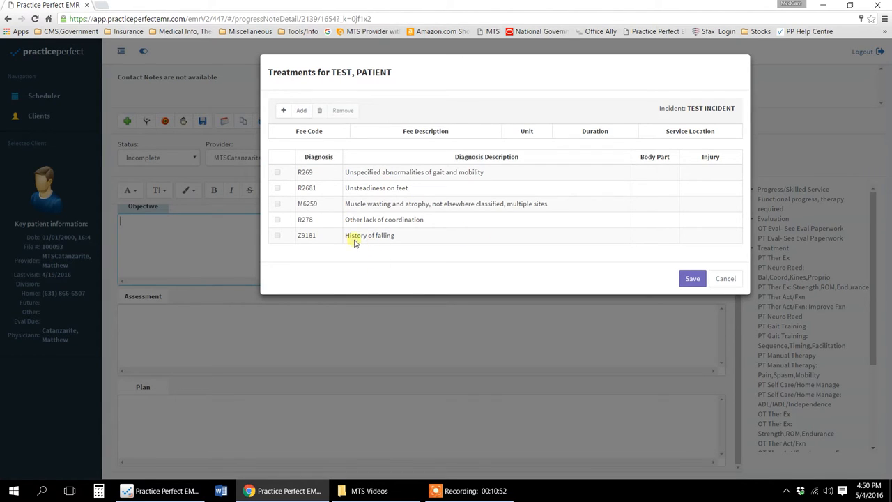
pyautogui.click(283, 112)
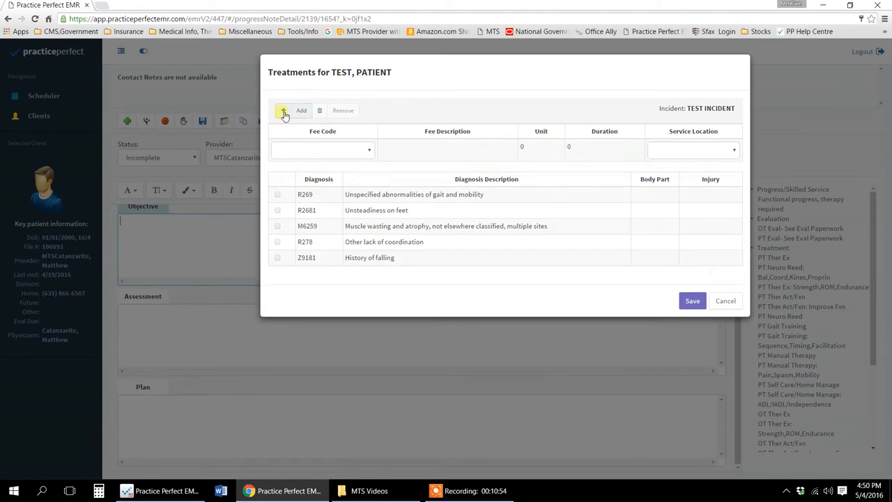
pyautogui.click(370, 152)
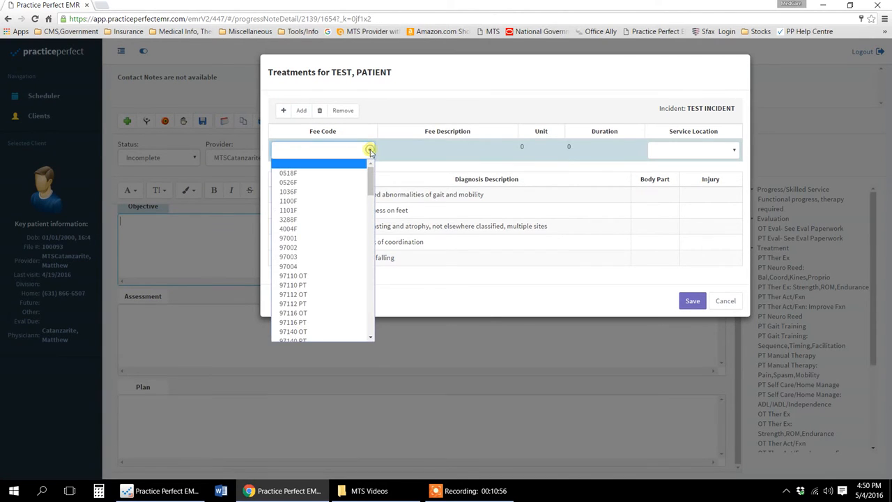
pyautogui.scroll(-2, 323, 263)
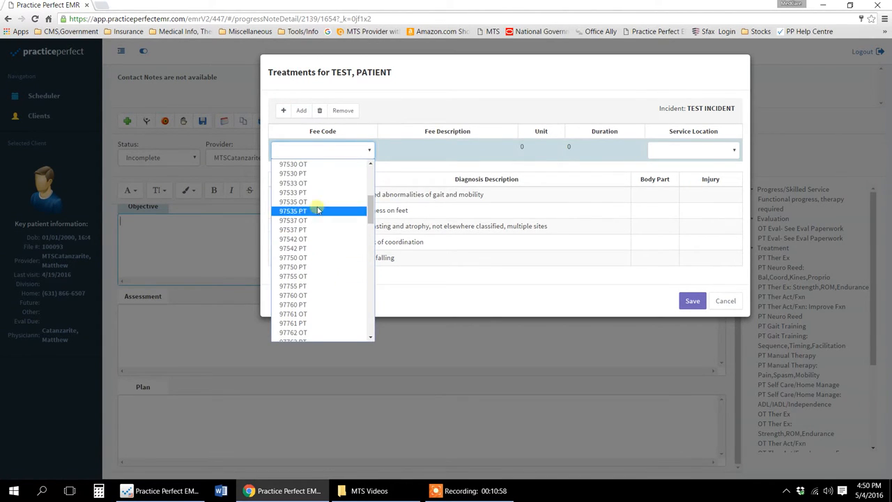
pyautogui.scroll(3, 314, 213)
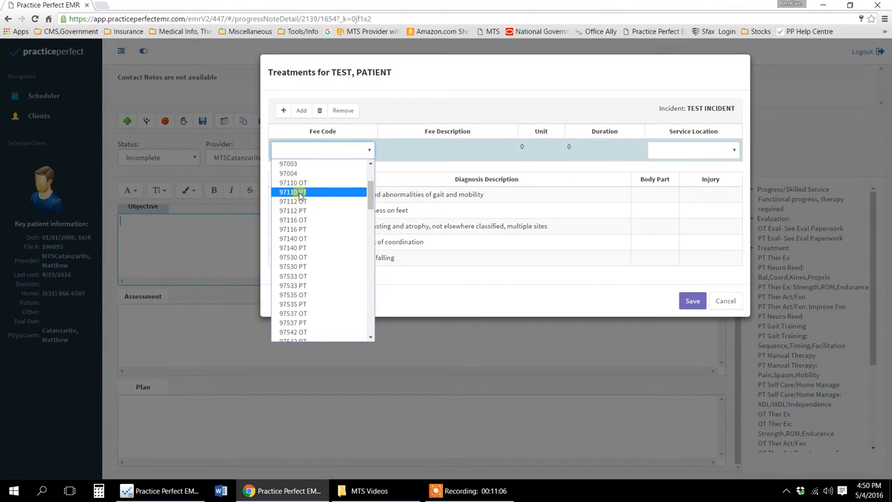
pyautogui.scroll(2, 306, 196)
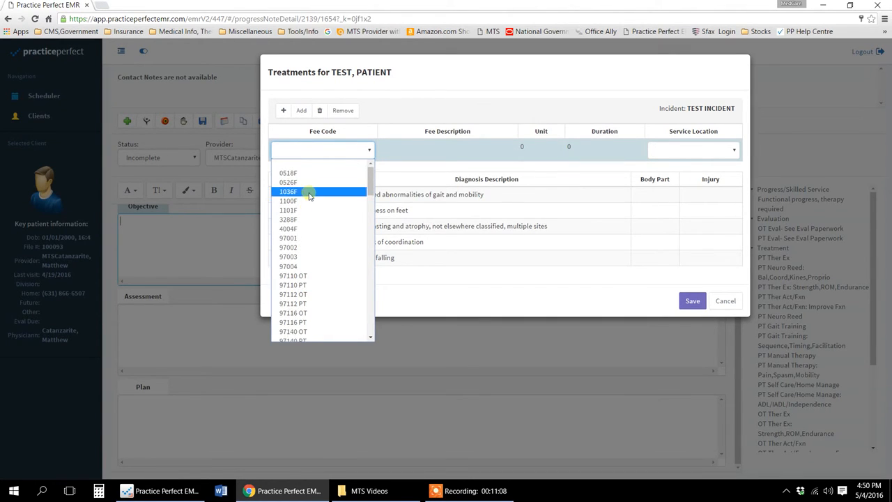
pyautogui.click(297, 239)
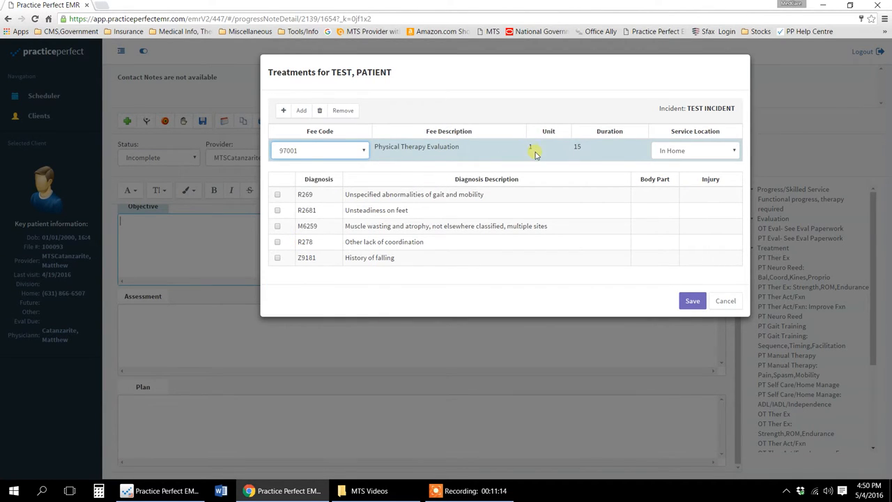
# Set the 97001 treatment's duration to 20 and assign all five diagnoses, R269, R2681, M6259, R278 and Z9181, to it.
pyautogui.click(585, 151)
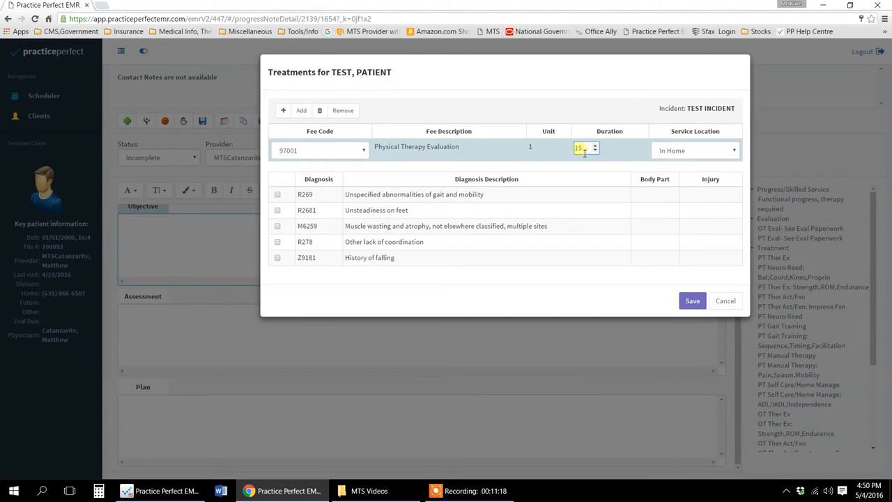
pyautogui.moveTo(587, 153); pyautogui.dragTo(567, 151)
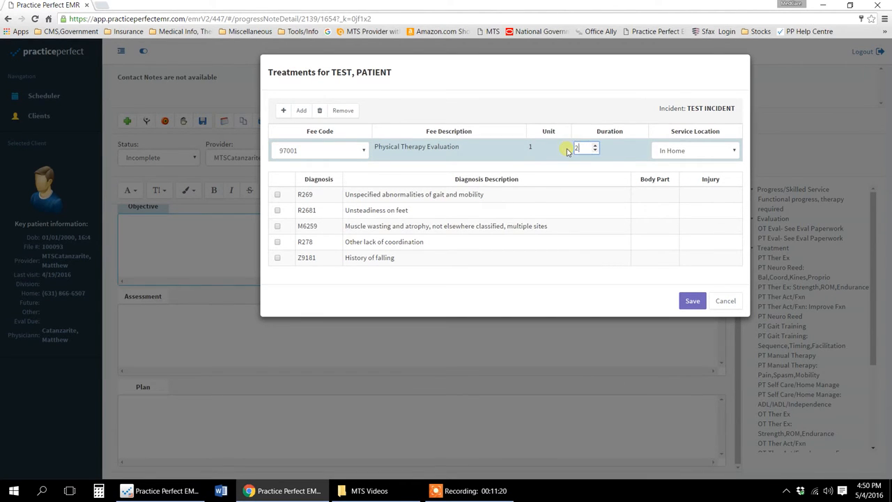
pyautogui.click(614, 155)
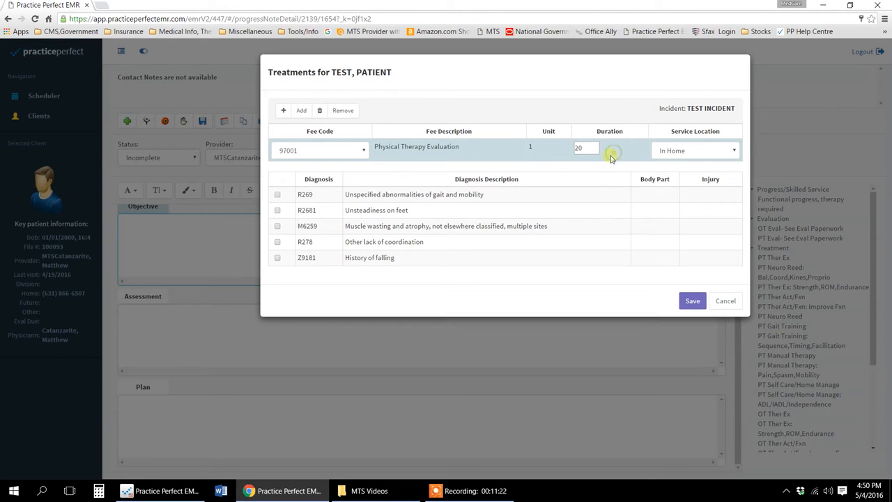
pyautogui.click(278, 211)
pyautogui.click(278, 226)
pyautogui.click(276, 259)
# Add a Therapeutic Exercises treatment with fee code 97110 PT, 2 units and a duration of 28.
pyautogui.click(290, 113)
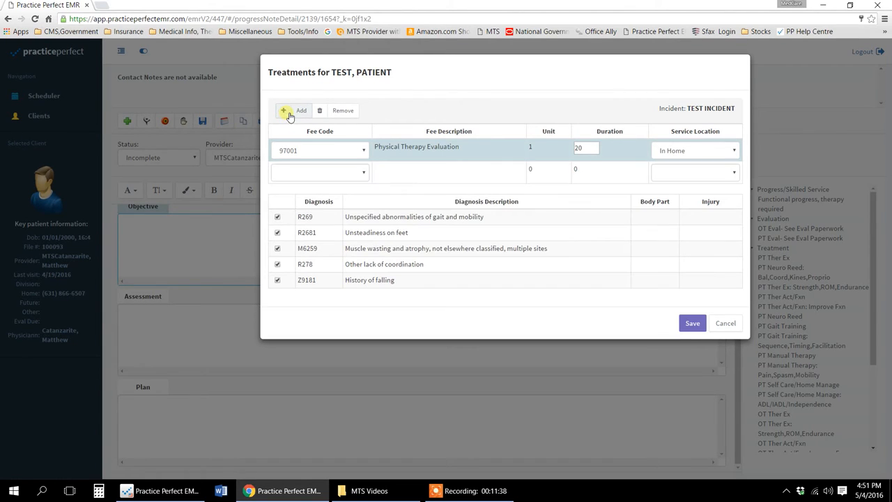
pyautogui.click(363, 171)
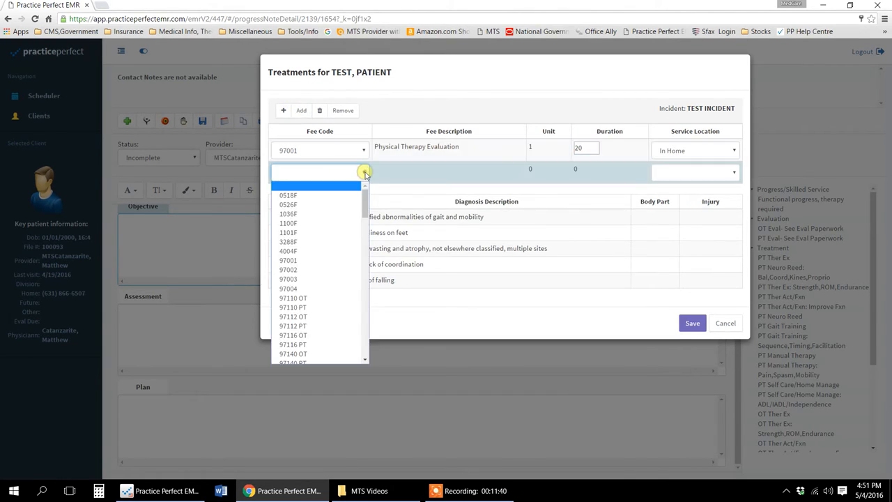
pyautogui.click(316, 314)
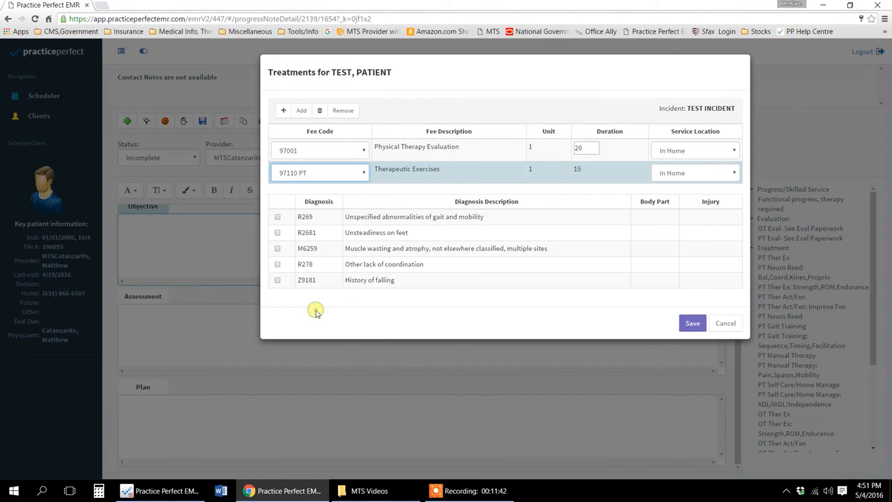
pyautogui.click(541, 173)
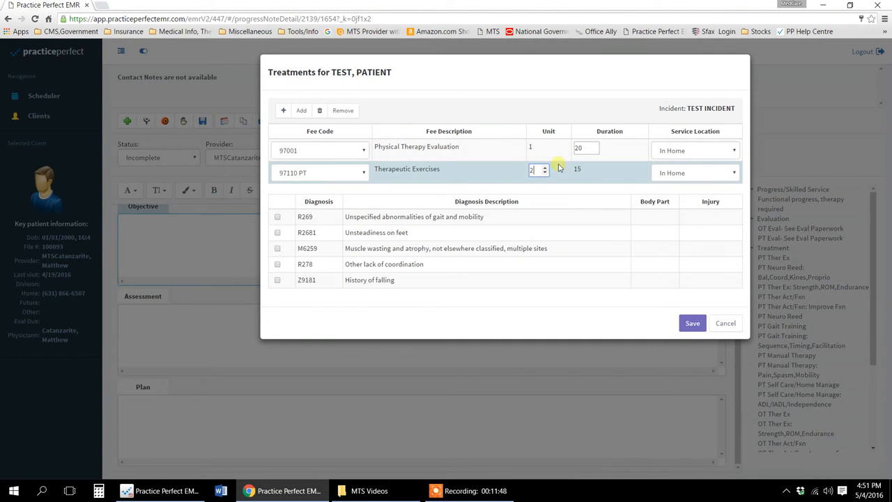
pyautogui.click(589, 171)
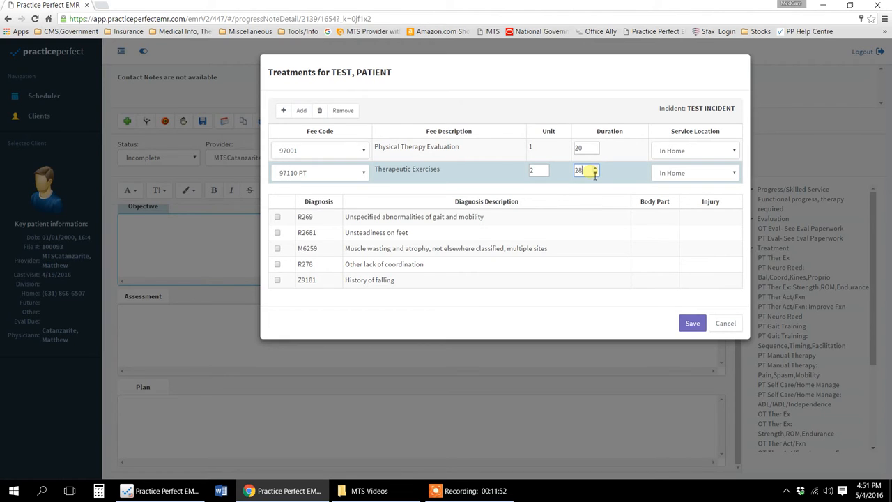
# Assign all five listed diagnoses, R269 through Z9181, to the 97110 PT treatment.
pyautogui.click(278, 218)
pyautogui.click(278, 233)
pyautogui.click(277, 248)
pyautogui.click(277, 265)
pyautogui.click(278, 279)
# Add a Manual Therapy Techniques treatment with fee code 97140 PT and assign all five listed diagnoses to it.
pyautogui.click(294, 112)
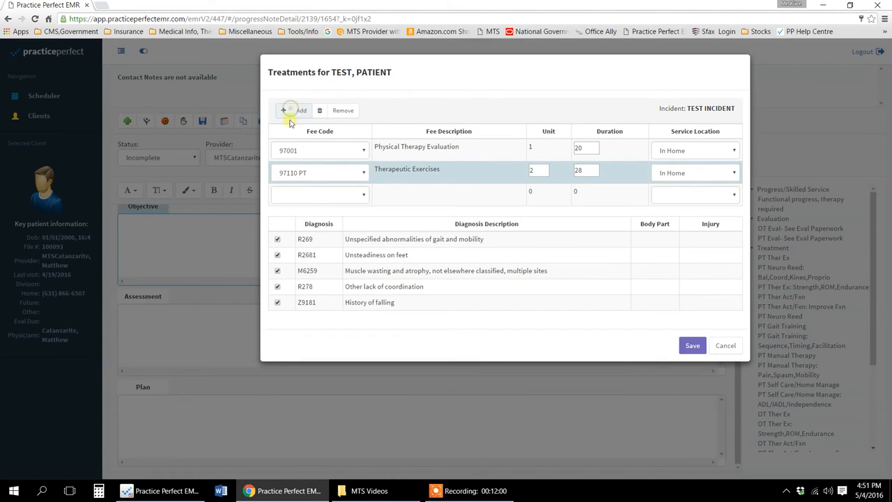
pyautogui.click(319, 195)
pyautogui.scroll(-3, 297, 335)
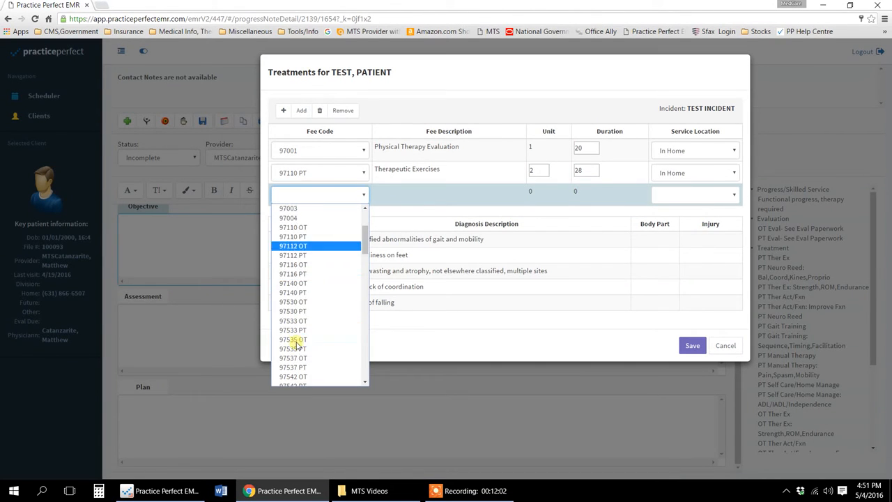
pyautogui.click(295, 293)
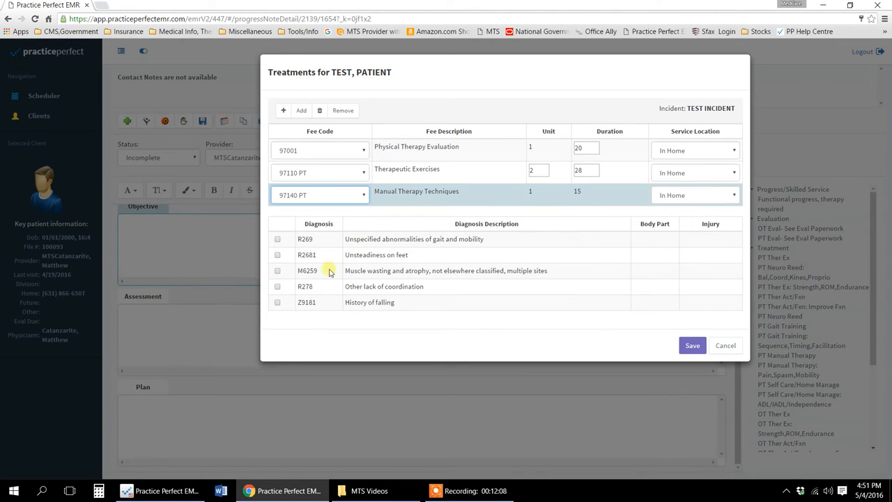
pyautogui.click(278, 239)
pyautogui.click(278, 255)
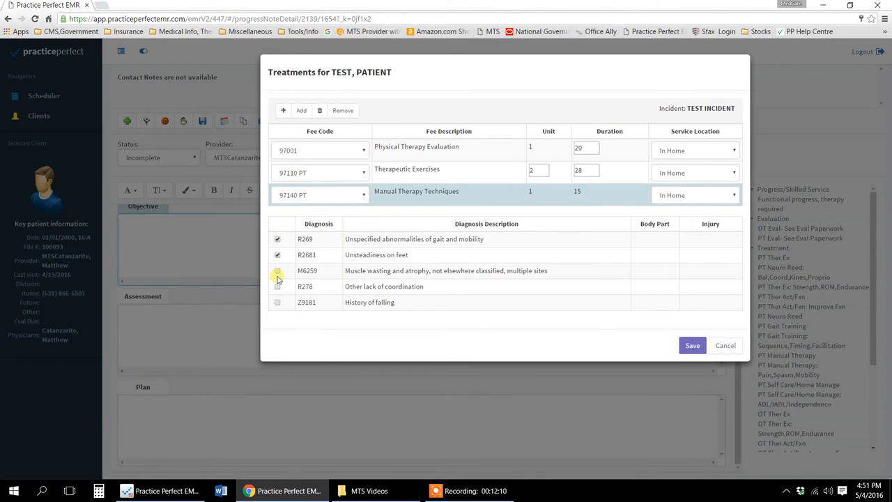
pyautogui.click(278, 271)
pyautogui.click(278, 287)
# Set the 97001 evaluation treatment's duration to 30 and save the patient's treatments.
pyautogui.doubleClick(579, 148)
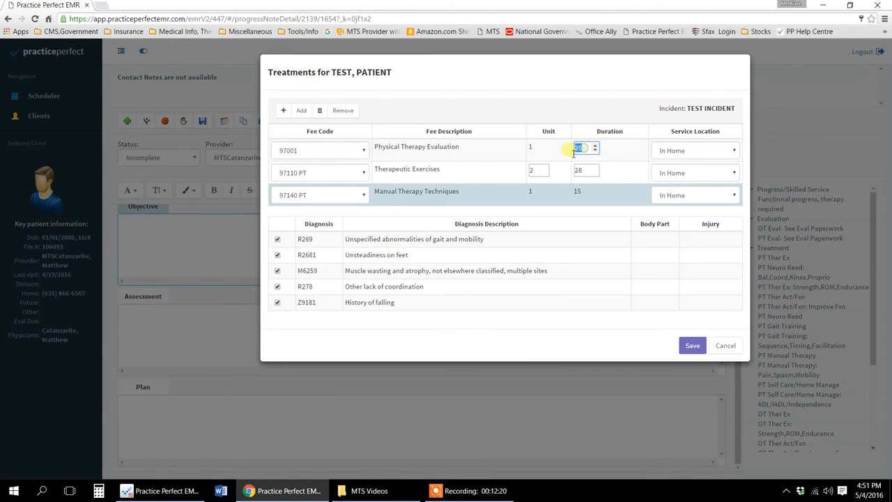
pyautogui.write('30')
pyautogui.click(621, 149)
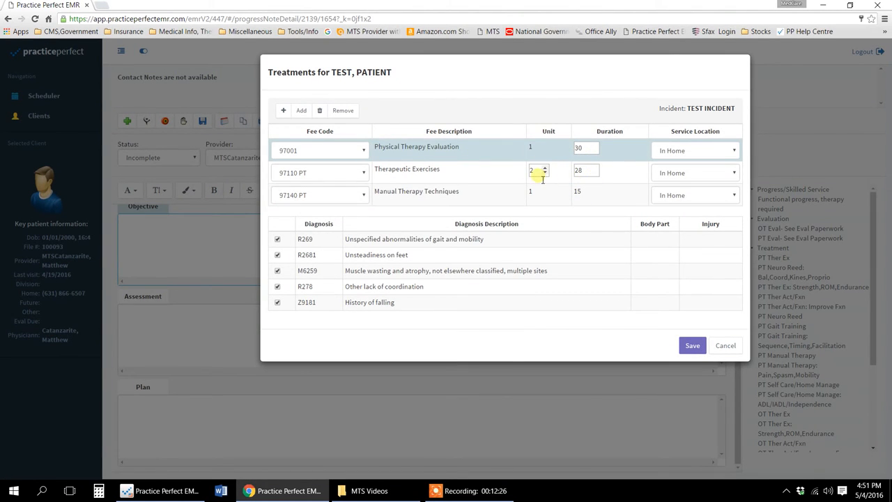
pyautogui.click(692, 346)
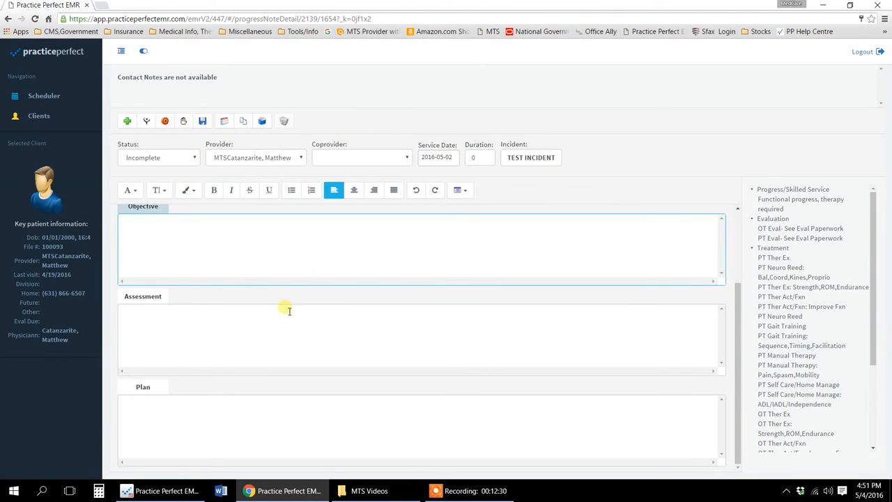
# Review the progress note's status options and return to the active clients list.
pyautogui.click(190, 159)
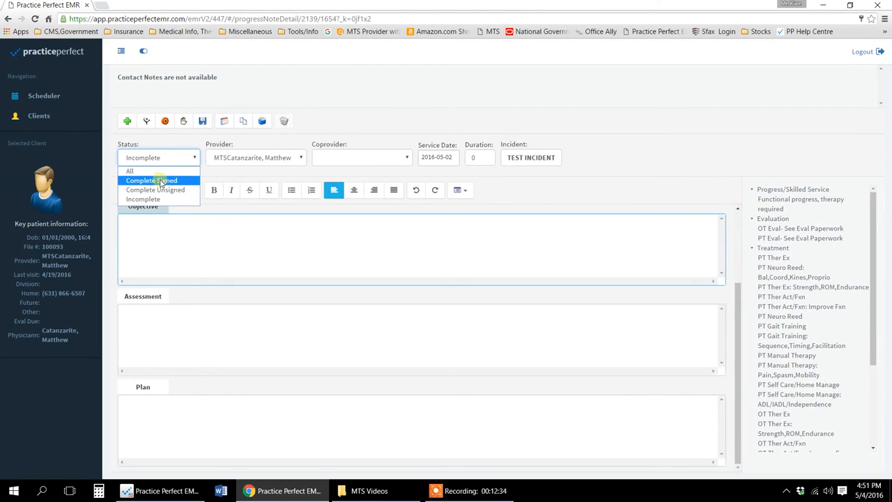
pyautogui.click(358, 240)
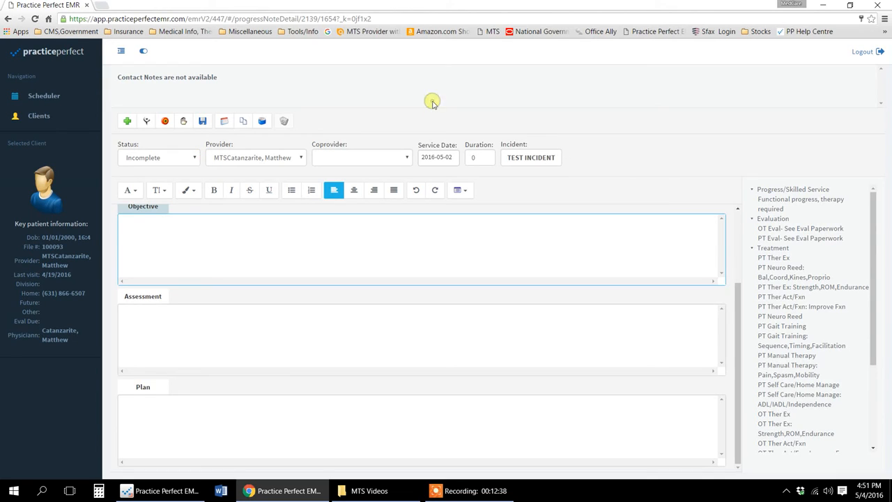
pyautogui.click(53, 117)
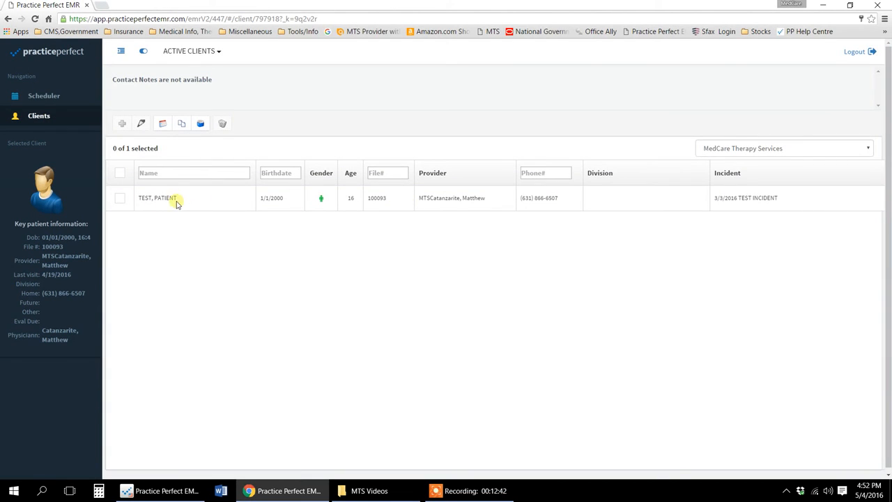
# Check the test patient's progress notes list and go to the patient's documents for the 3/3/2016 TEST INCIDENT.
pyautogui.click(145, 200)
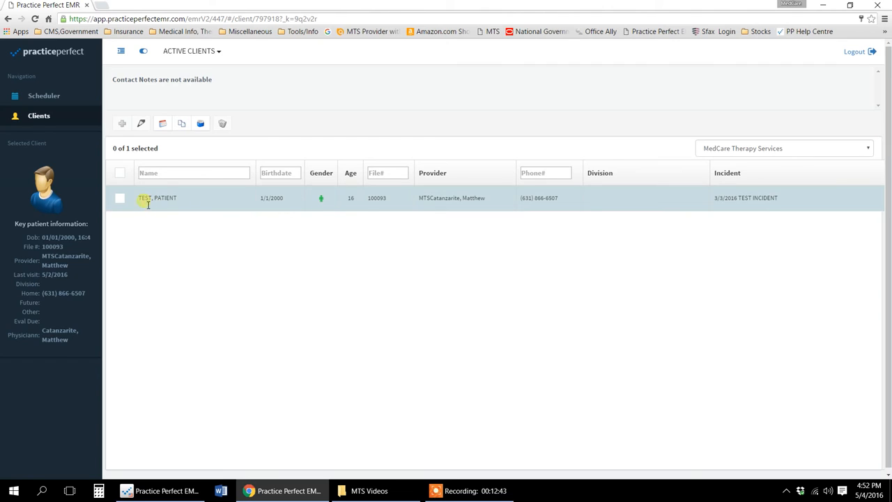
pyautogui.click(202, 124)
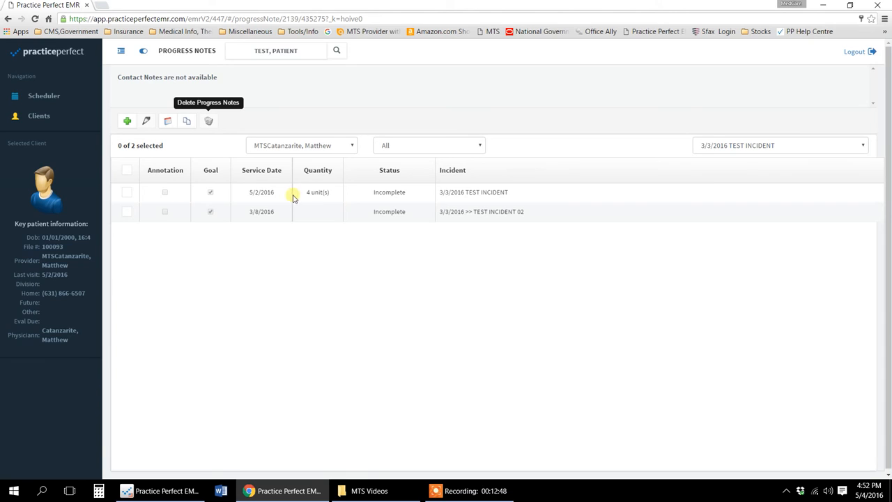
pyautogui.click(189, 122)
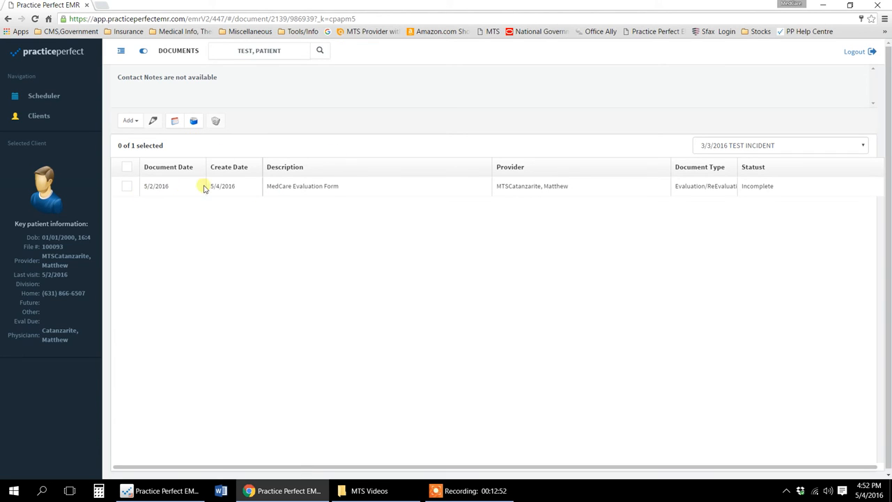
# Open the 5/2/2016 MedCare Evaluation Form for editing and review its general, diagnoses and history sections.
pyautogui.click(127, 187)
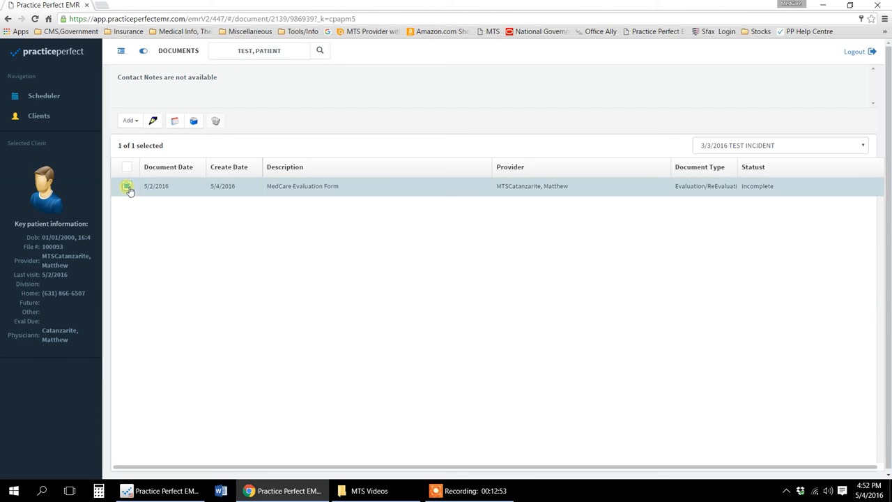
pyautogui.click(154, 122)
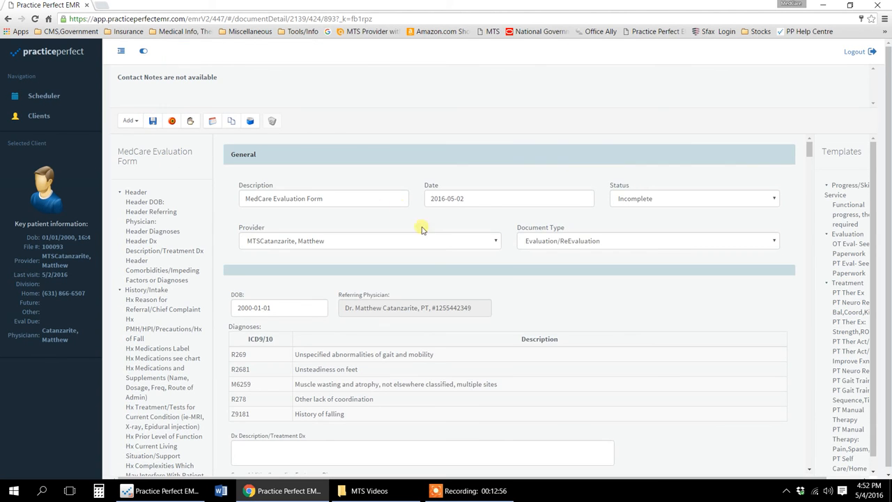
pyautogui.scroll(-7, 541, 244)
pyautogui.scroll(5, 555, 251)
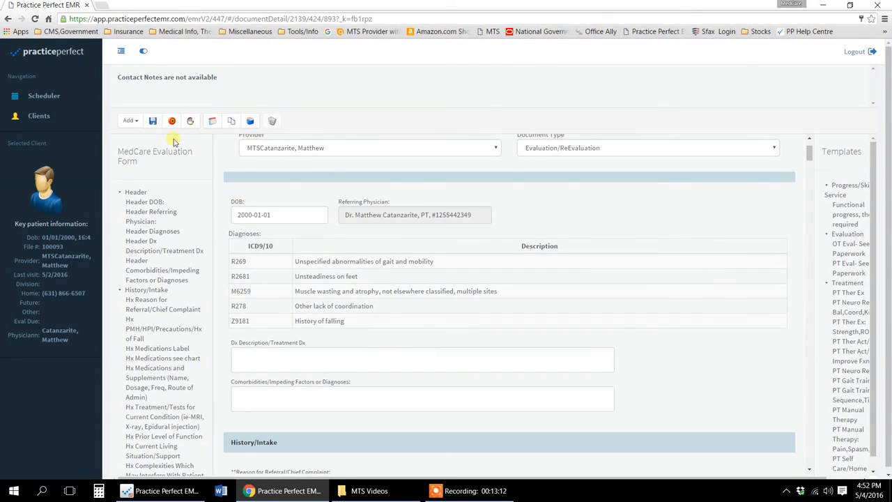
# Leave the evaluation form for the active clients list and log out of the EMR.
pyautogui.click(61, 117)
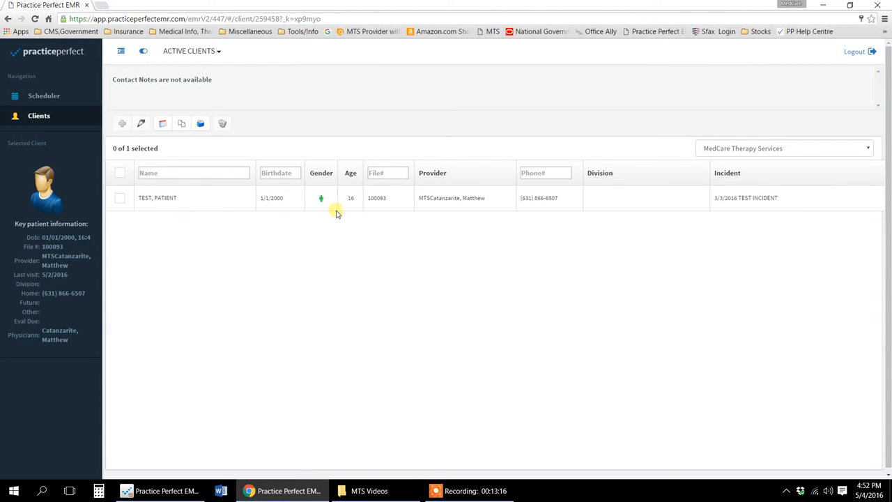
pyautogui.click(862, 55)
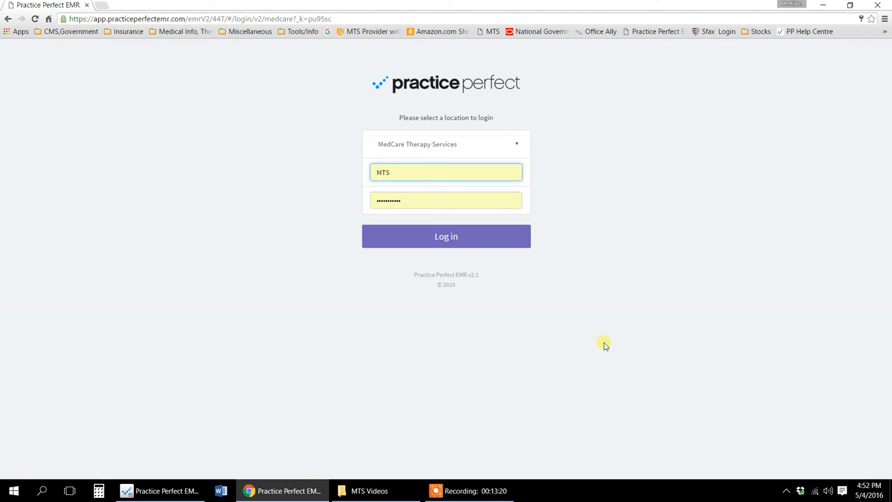